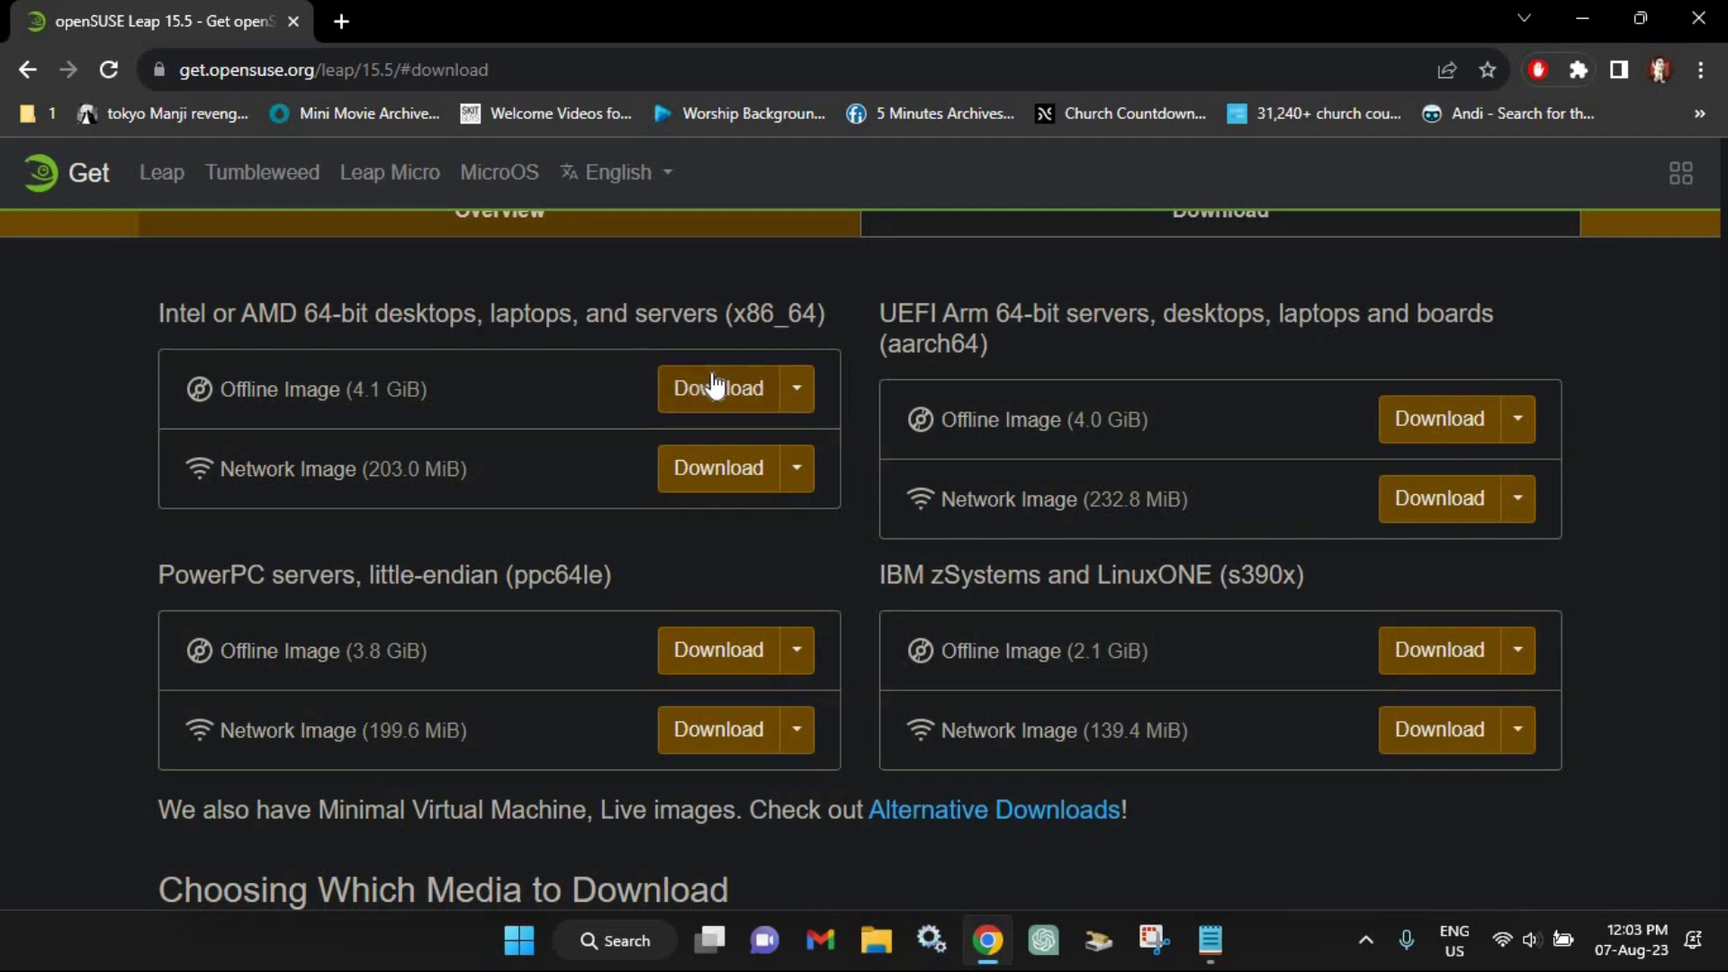
Step: Download the 4.1 GB openSUSE Leap 15.5 x86_64 Offline Image ISO and let it finish
{"action": "left_click", "coordinate": [708, 387]}
{"action": "left_click", "coordinate": [1580, 70]}
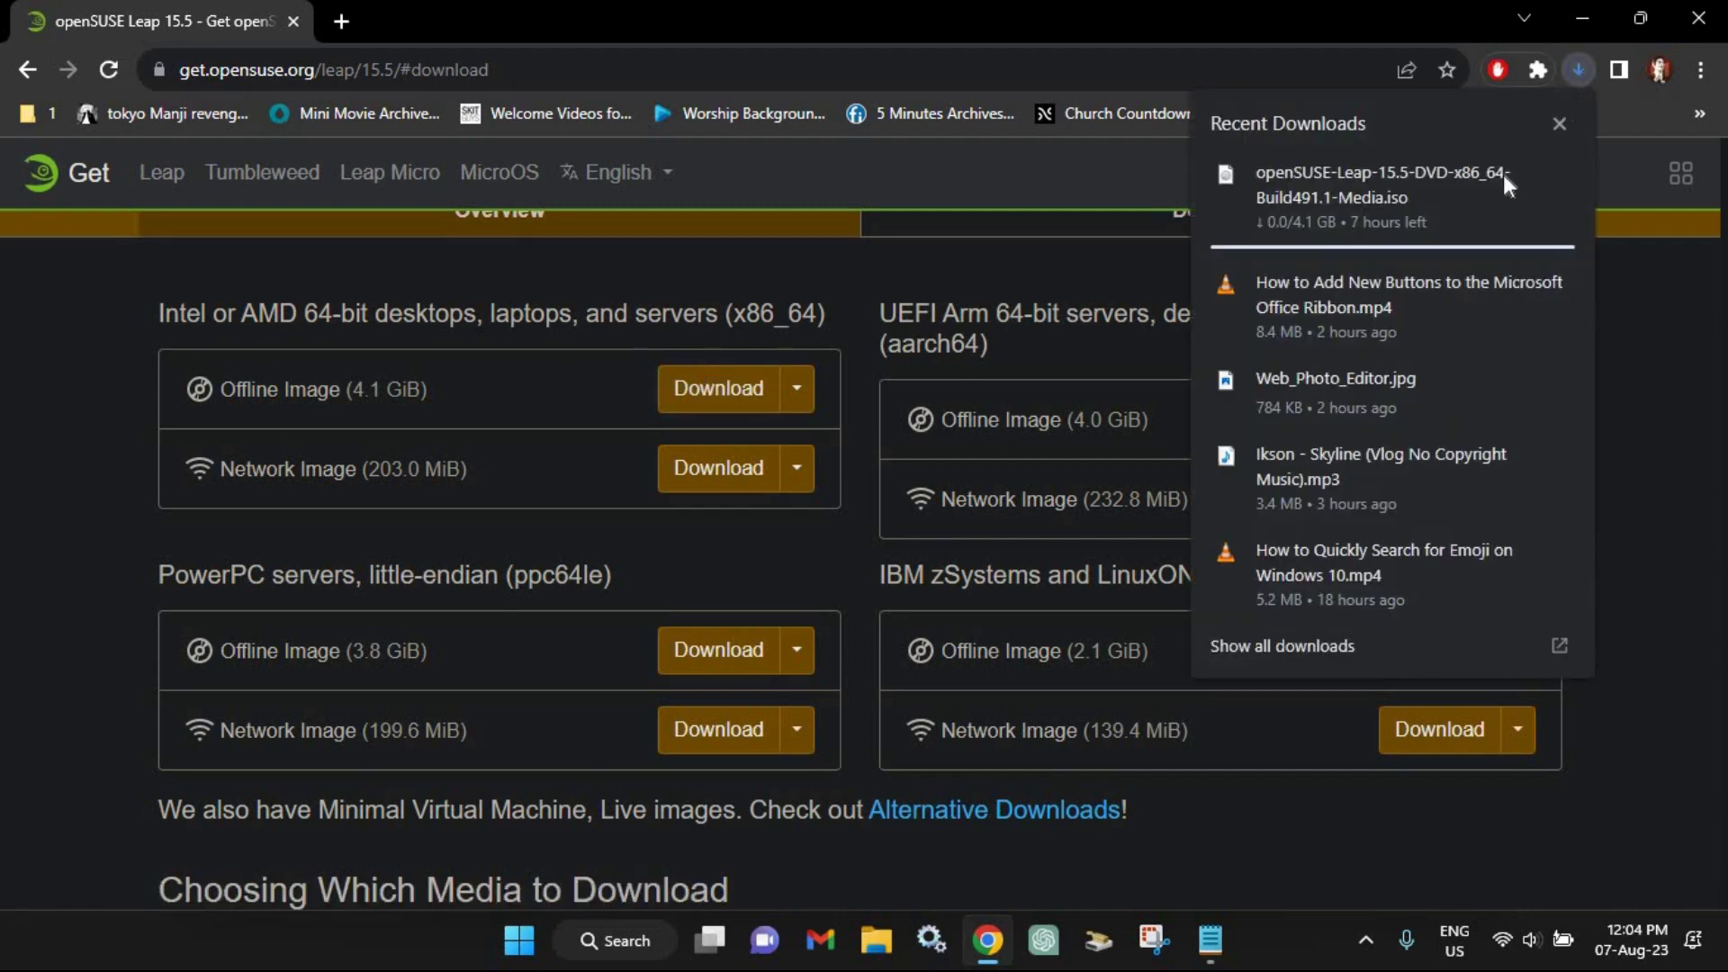
{"action": "mouse_move", "coordinate": [1564, 216]}
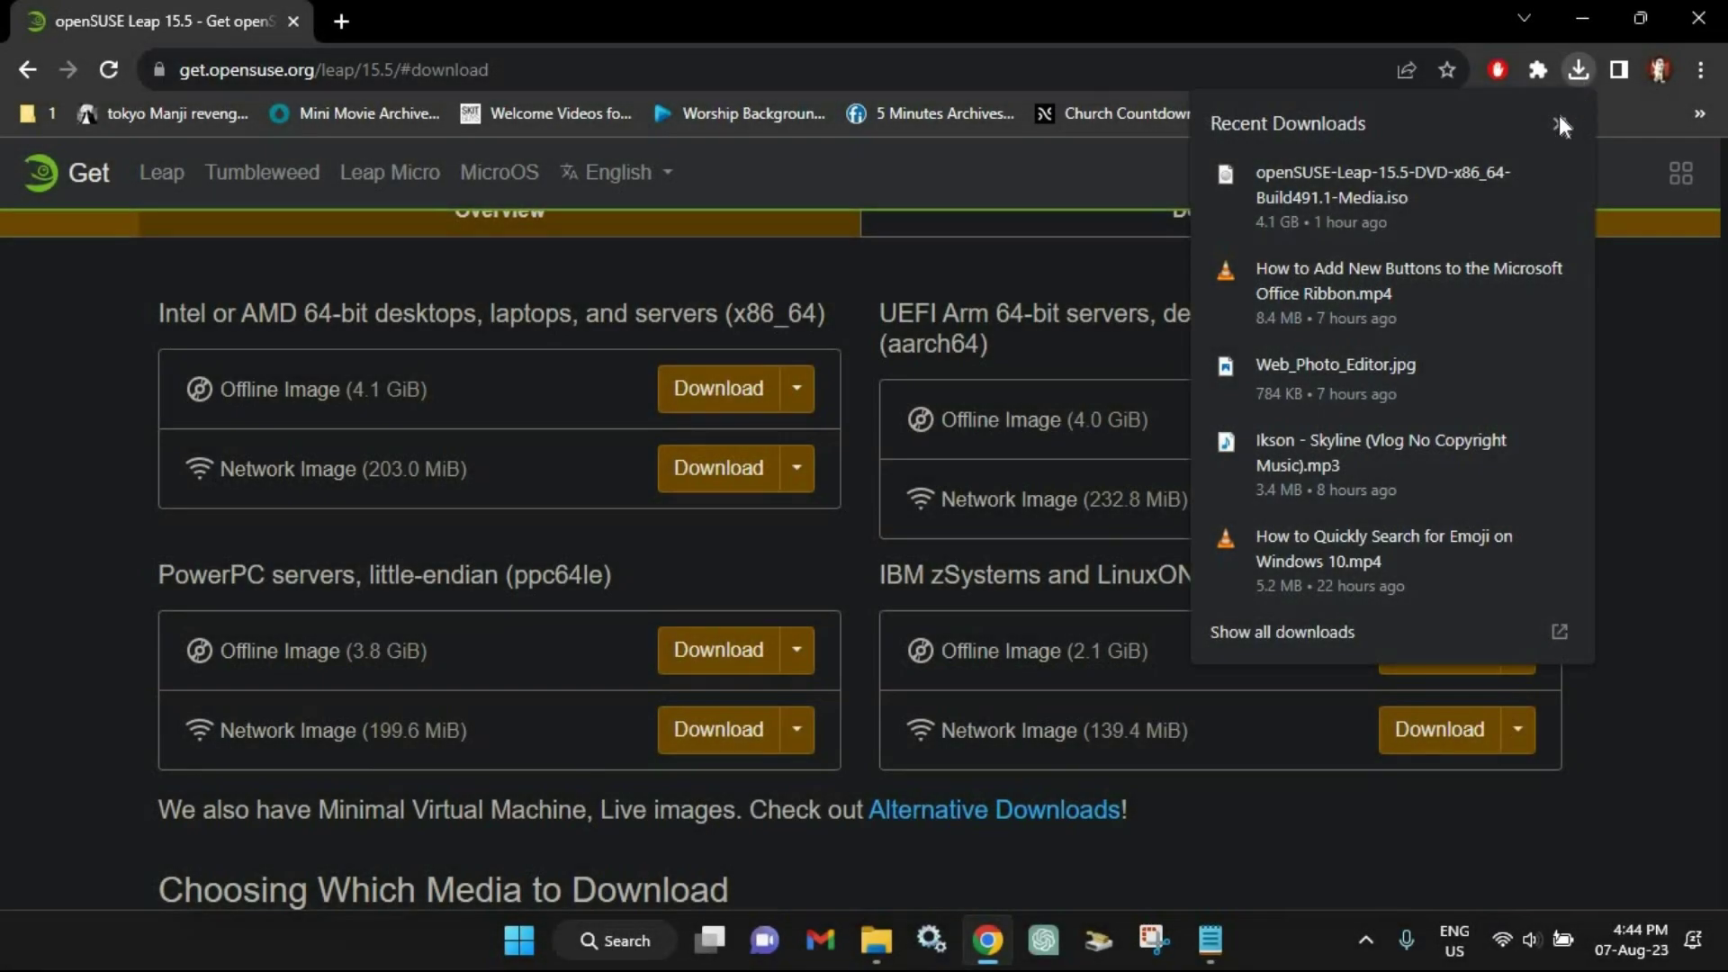
{"action": "mouse_move", "coordinate": [1354, 220]}
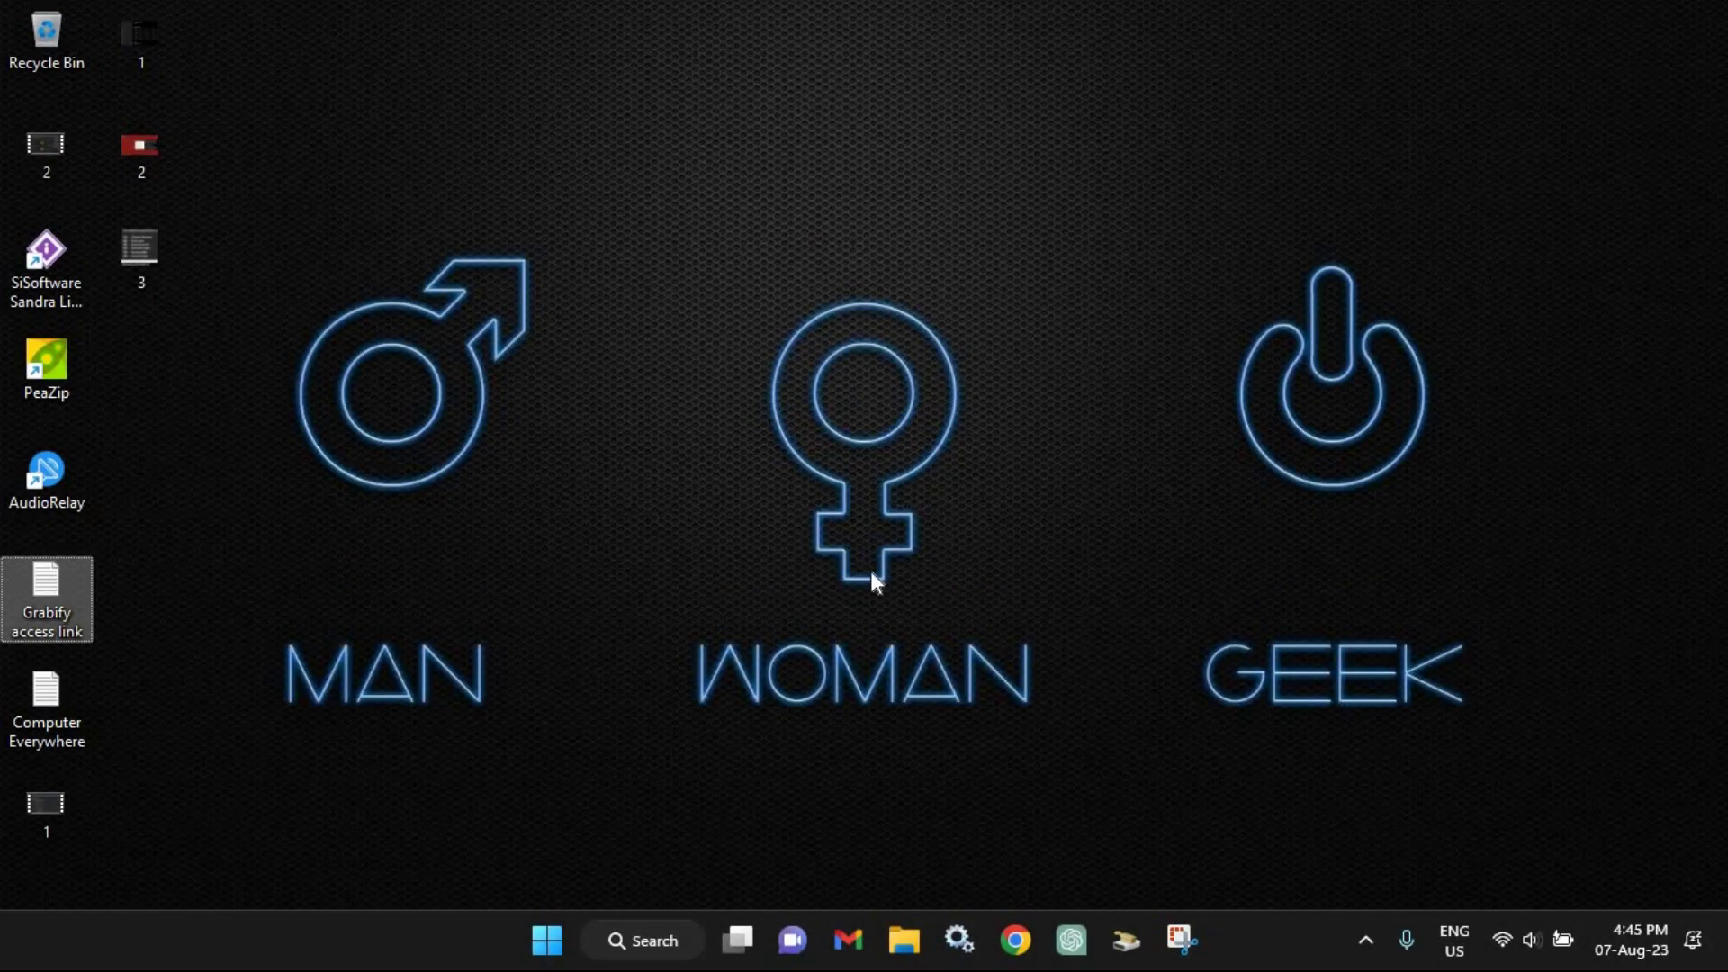
Step: Launch Oracle VM VirtualBox from the Windows search and maximize the Manager window
{"action": "left_click", "coordinate": [546, 941]}
{"action": "type", "text": "virtualbox"}
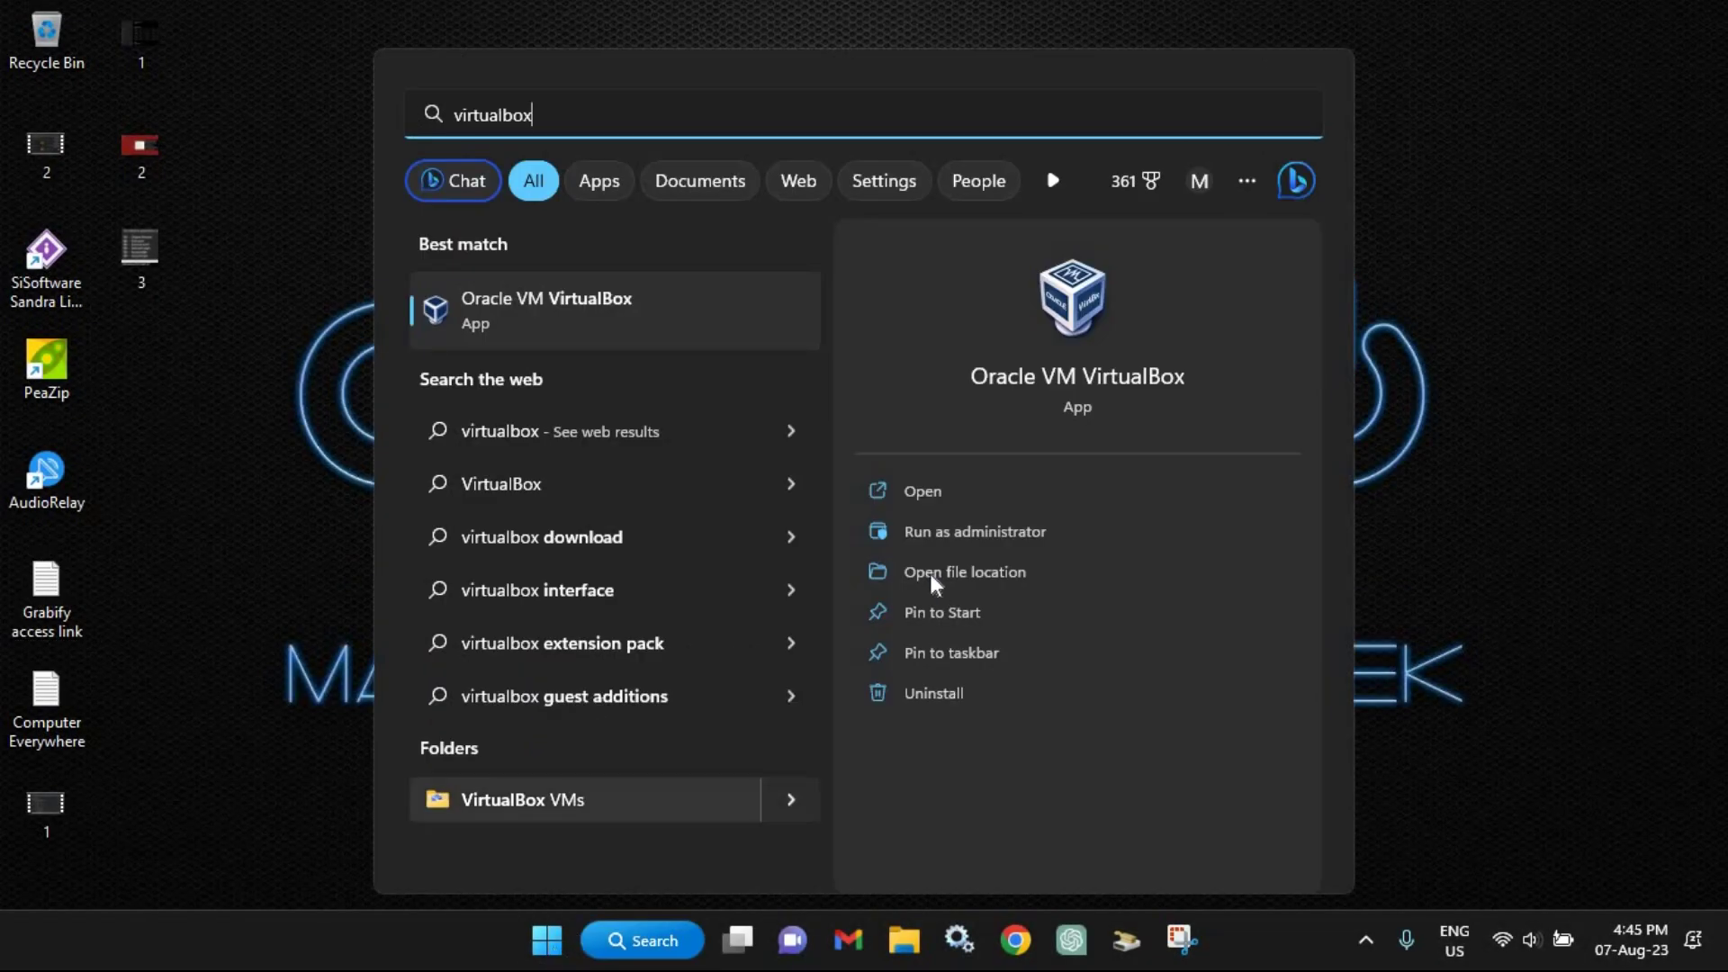
{"action": "left_click", "coordinate": [937, 492]}
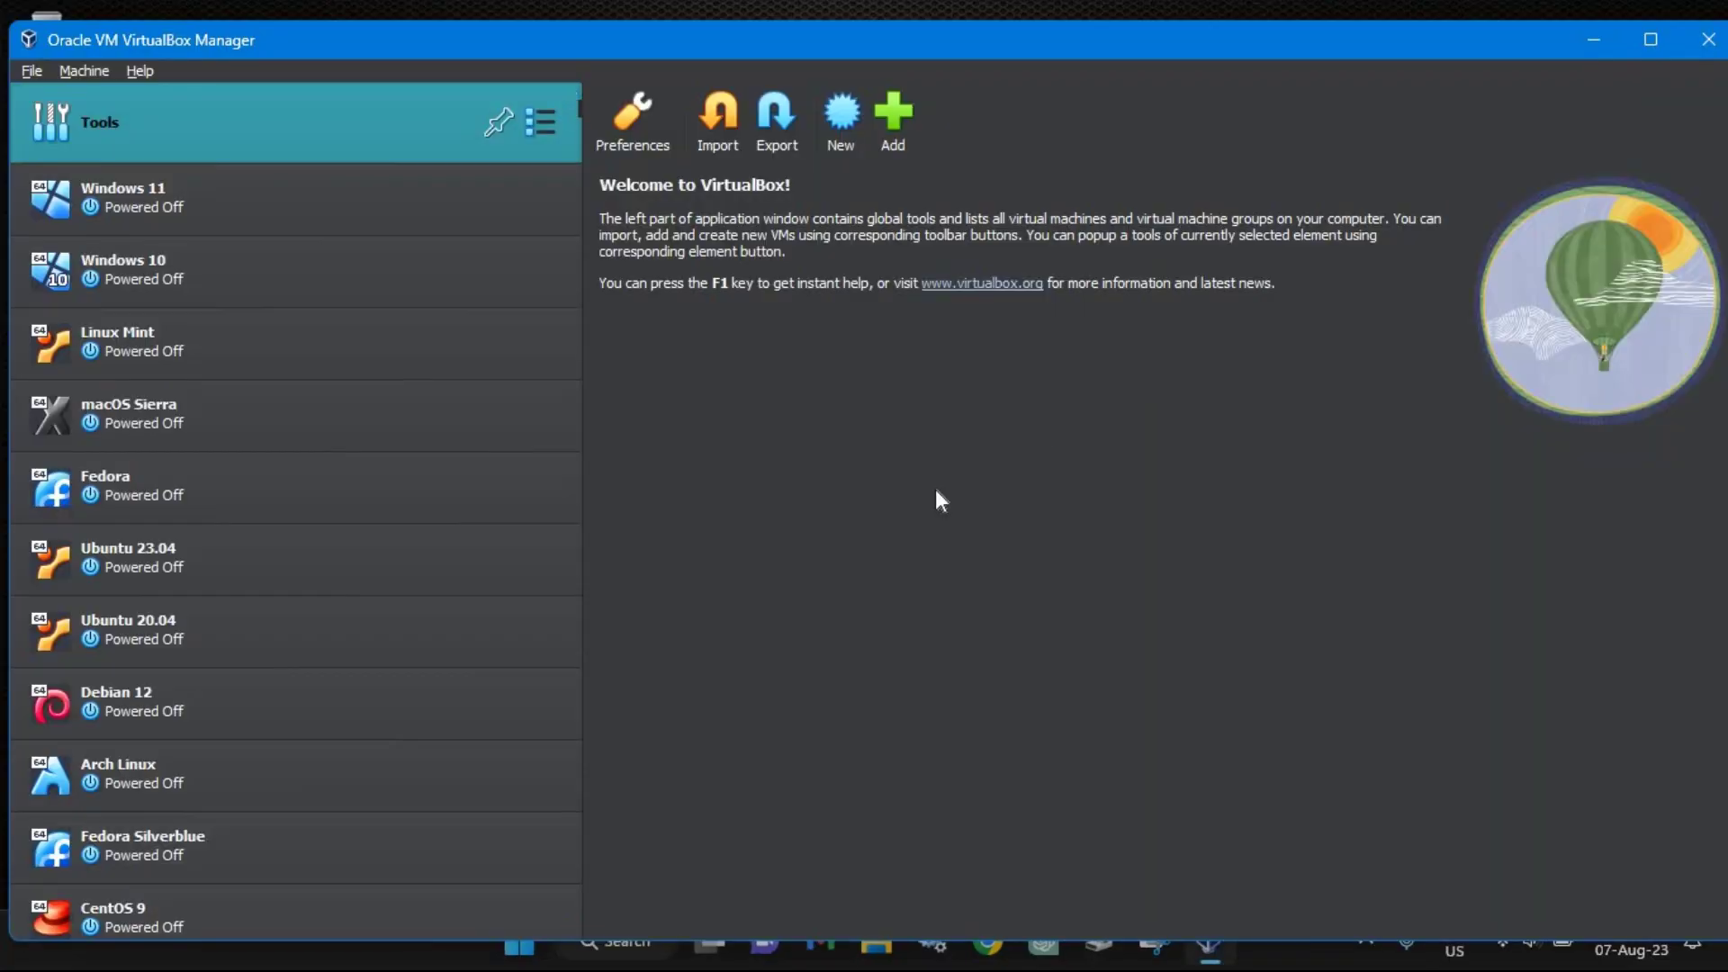
{"action": "left_click", "coordinate": [1652, 39]}
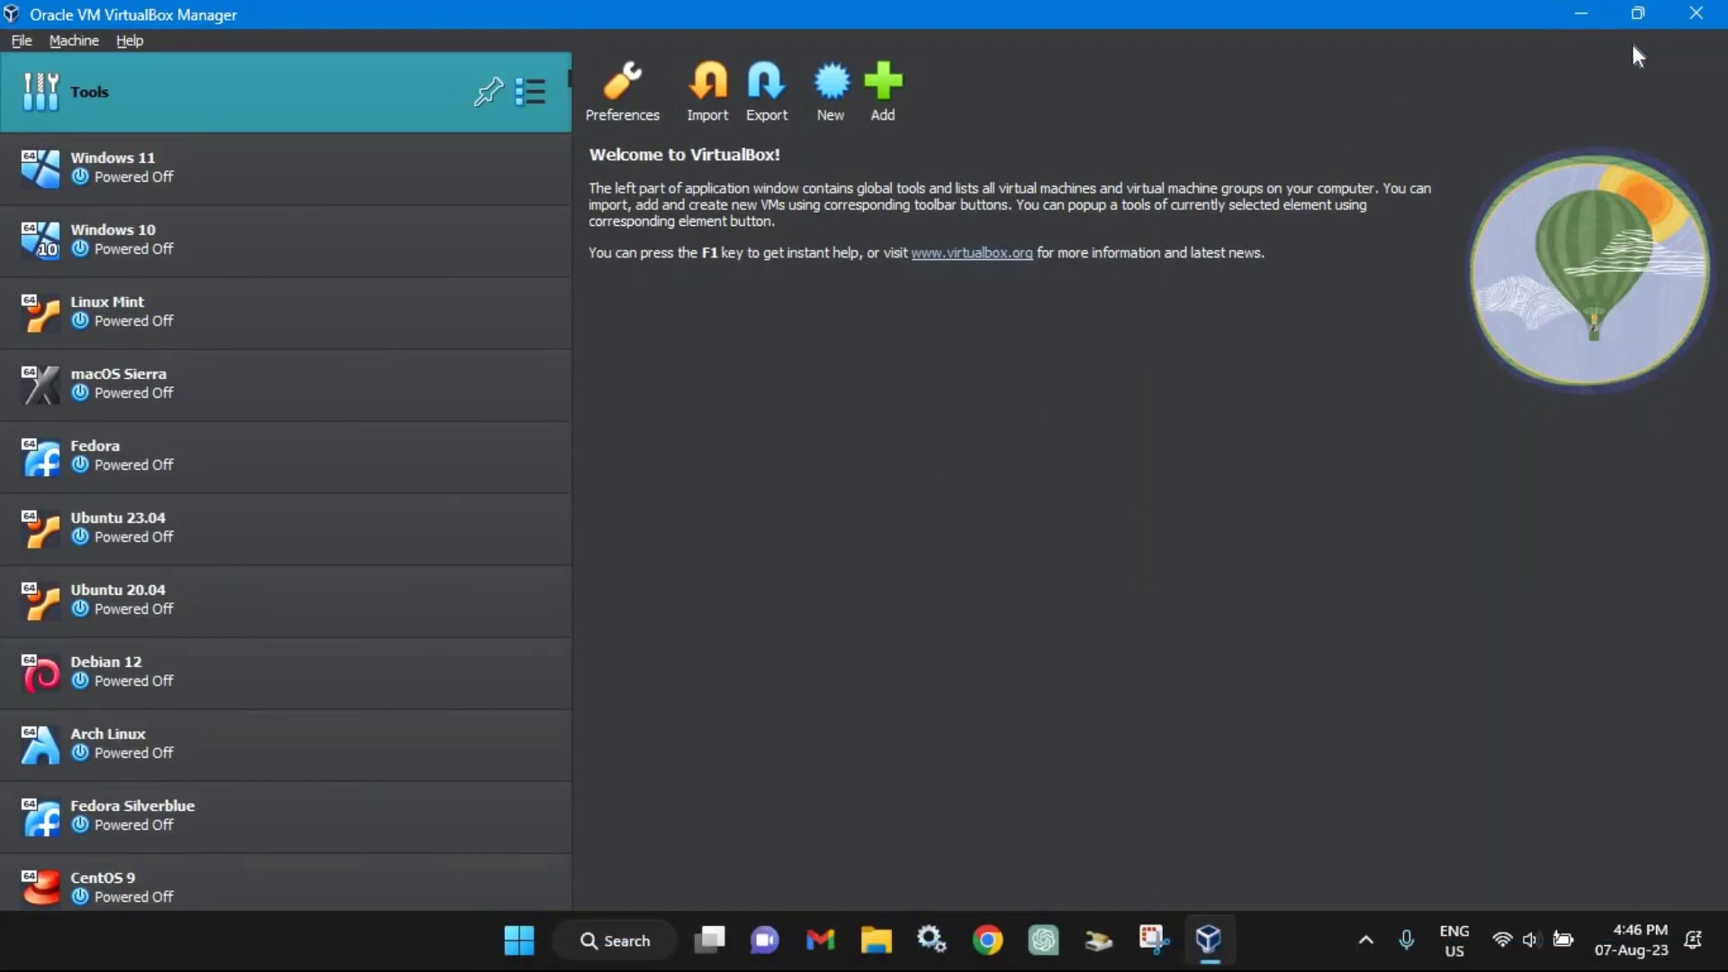
Step: Create a new VM named OpenSUSE with a 16 GB virtual hard disk
{"action": "left_click", "coordinate": [831, 93]}
{"action": "type", "text": "OpenSUSE"}
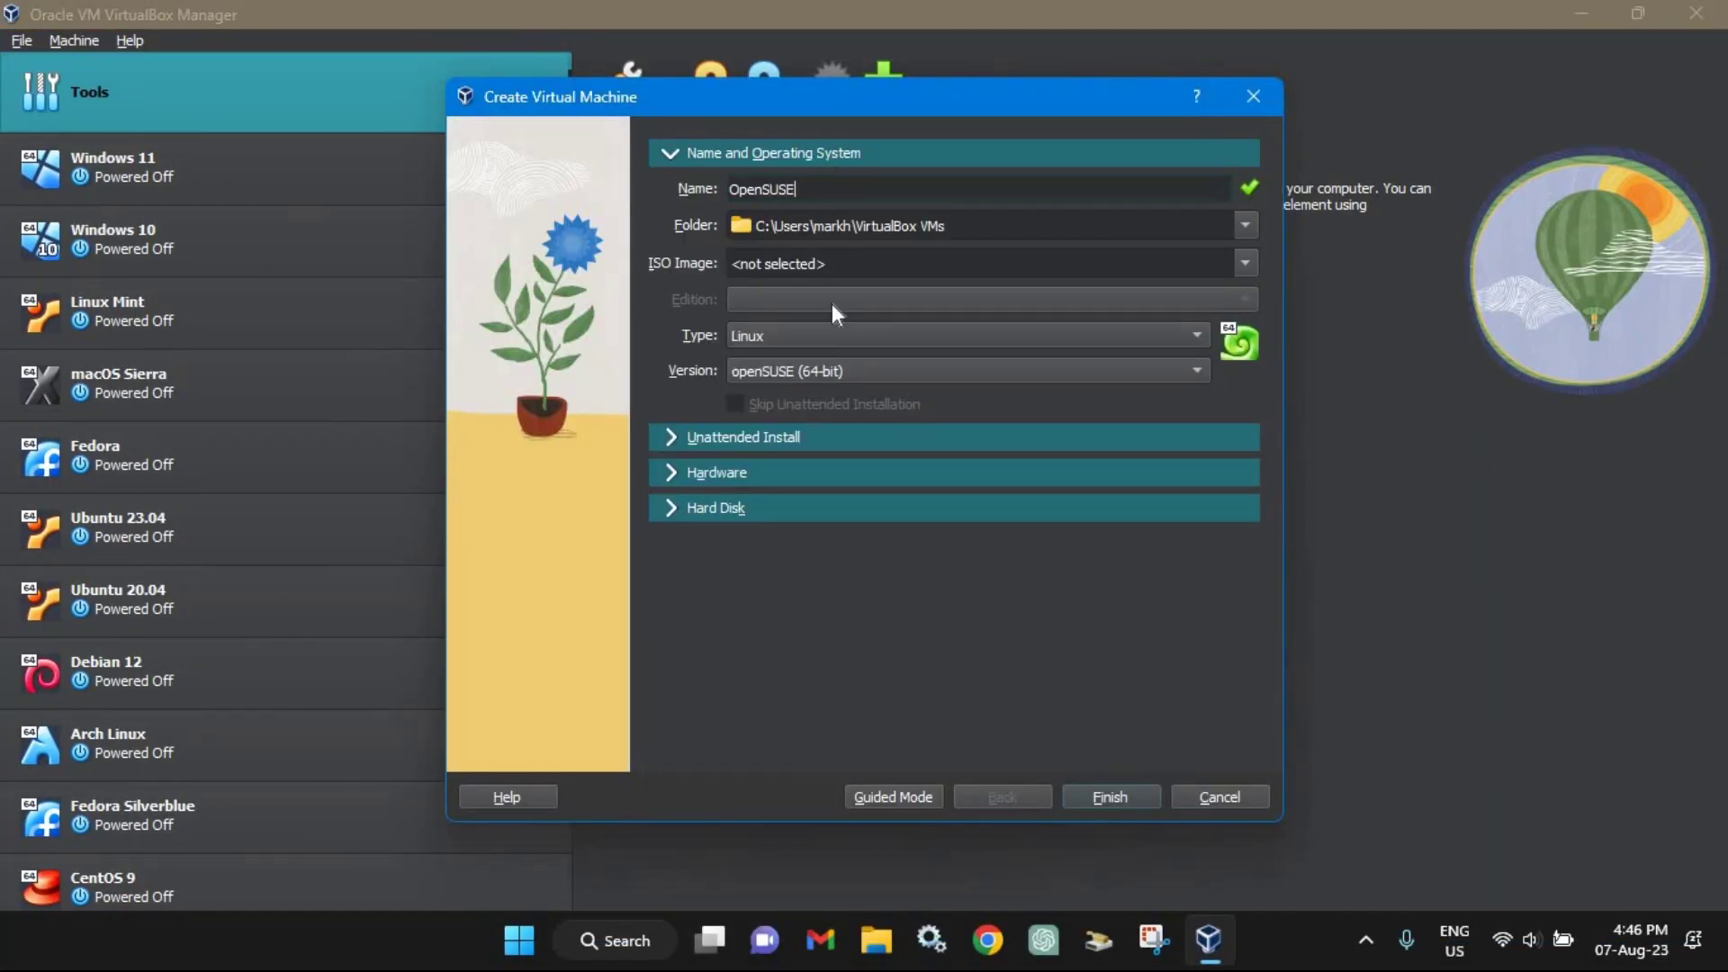
{"action": "left_click", "coordinate": [677, 506]}
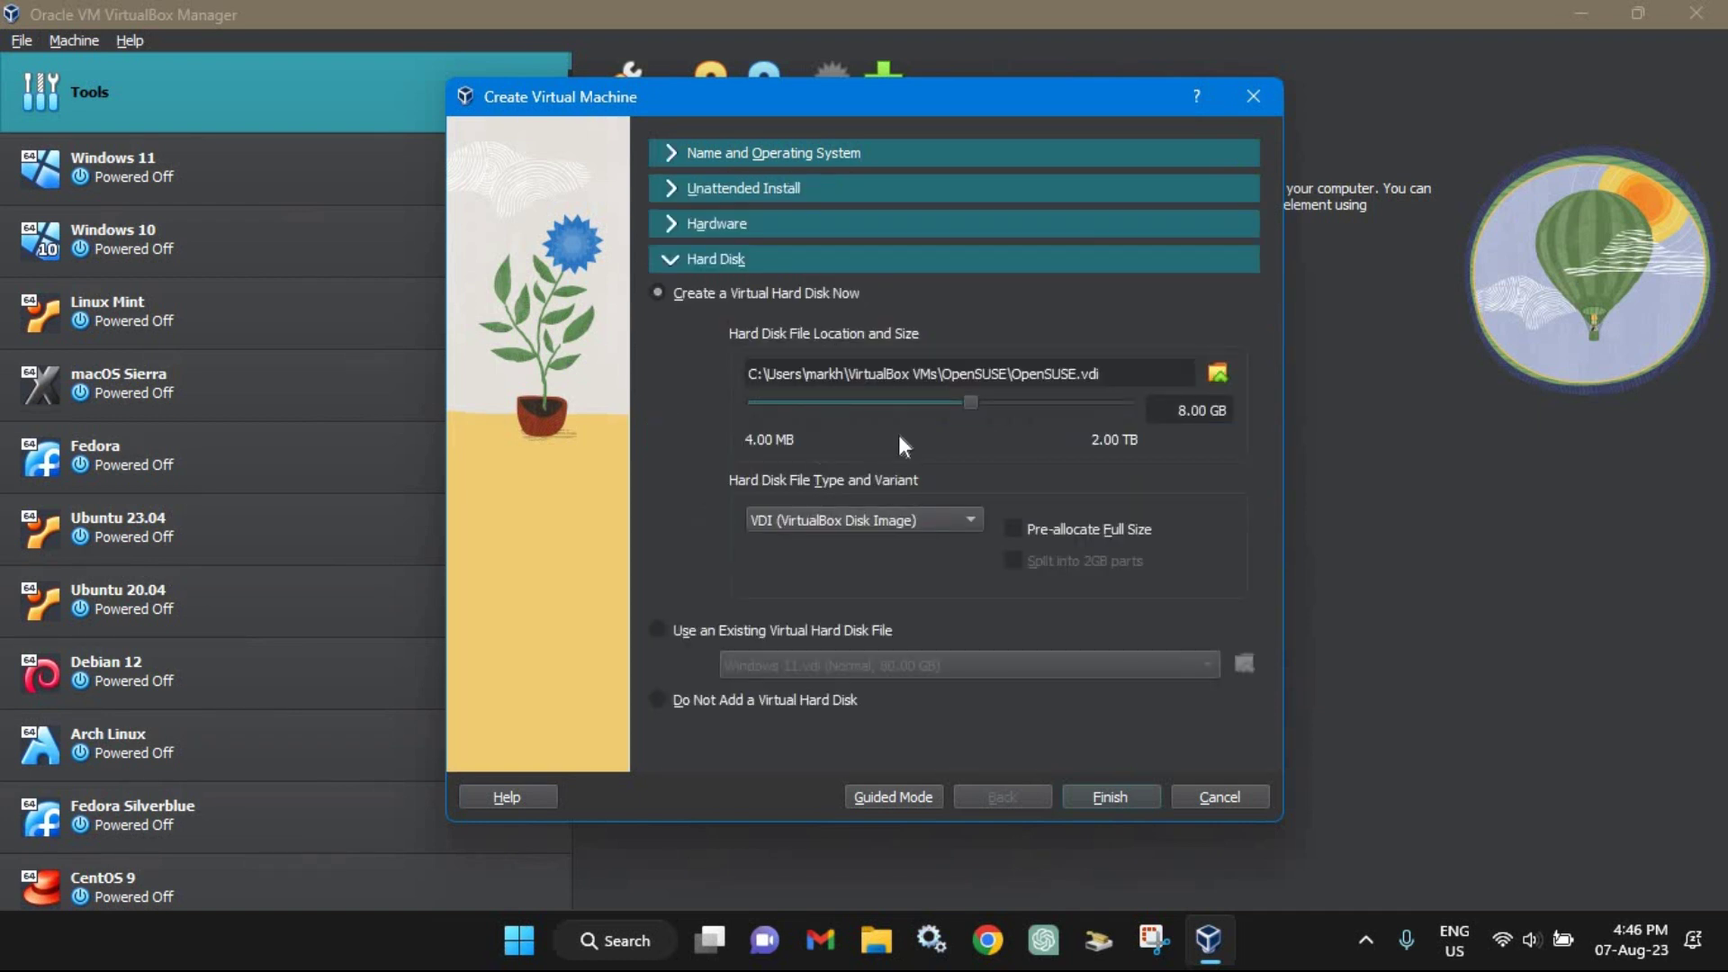
{"action": "left_click", "coordinate": [1011, 401]}
{"action": "left_click", "coordinate": [1108, 796]}
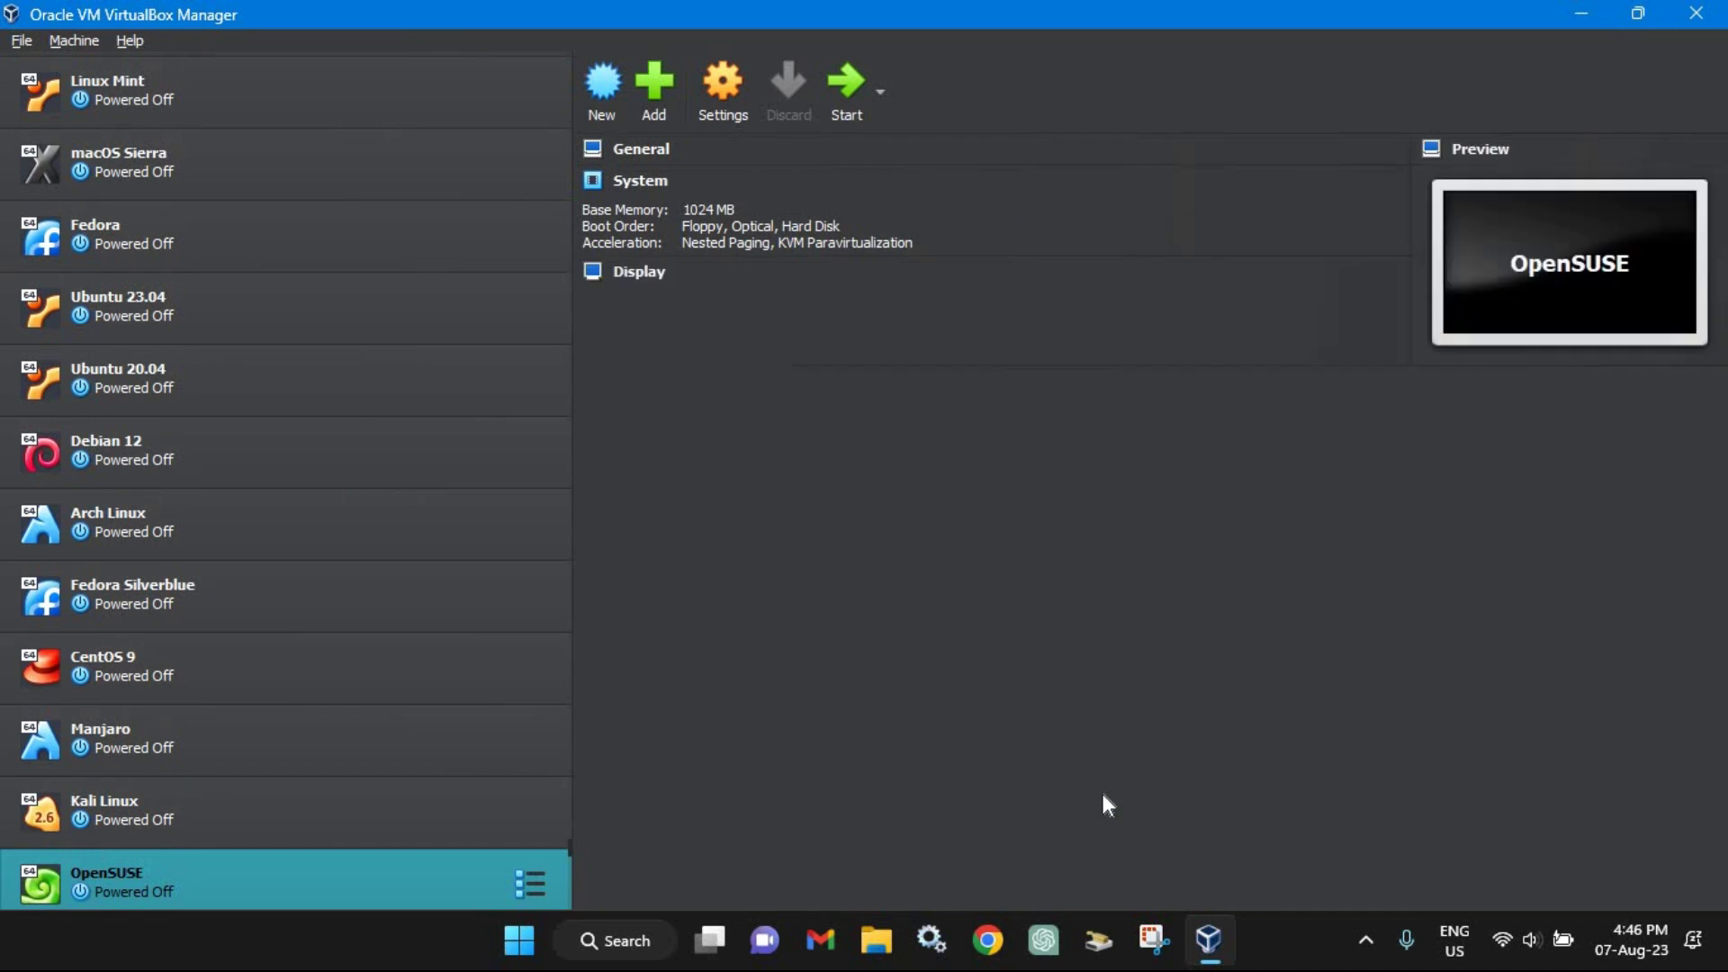
Step: Set the OpenSUSE VM's base memory to 4096 MB and use 2 processors
{"action": "left_click", "coordinate": [731, 110]}
{"action": "left_click", "coordinate": [571, 260]}
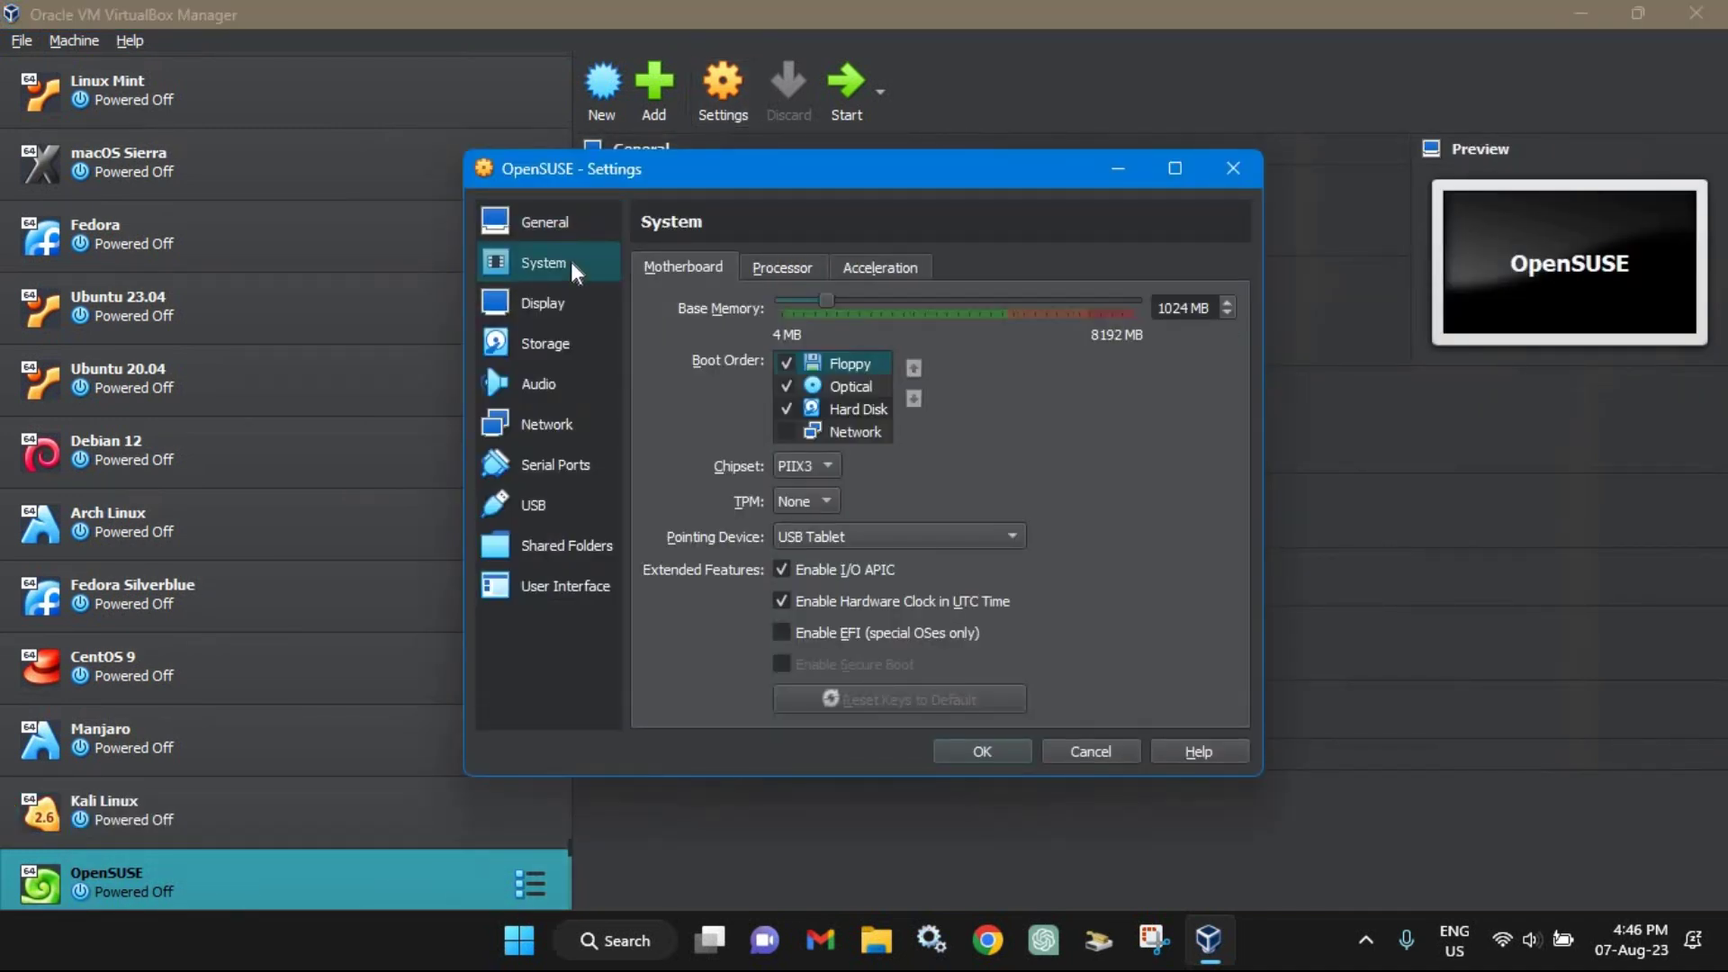
{"action": "left_click", "coordinate": [931, 300]}
{"action": "left_click_drag", "start_coordinate": [931, 297], "coordinate": [986, 300]}
{"action": "left_click", "coordinate": [792, 262]}
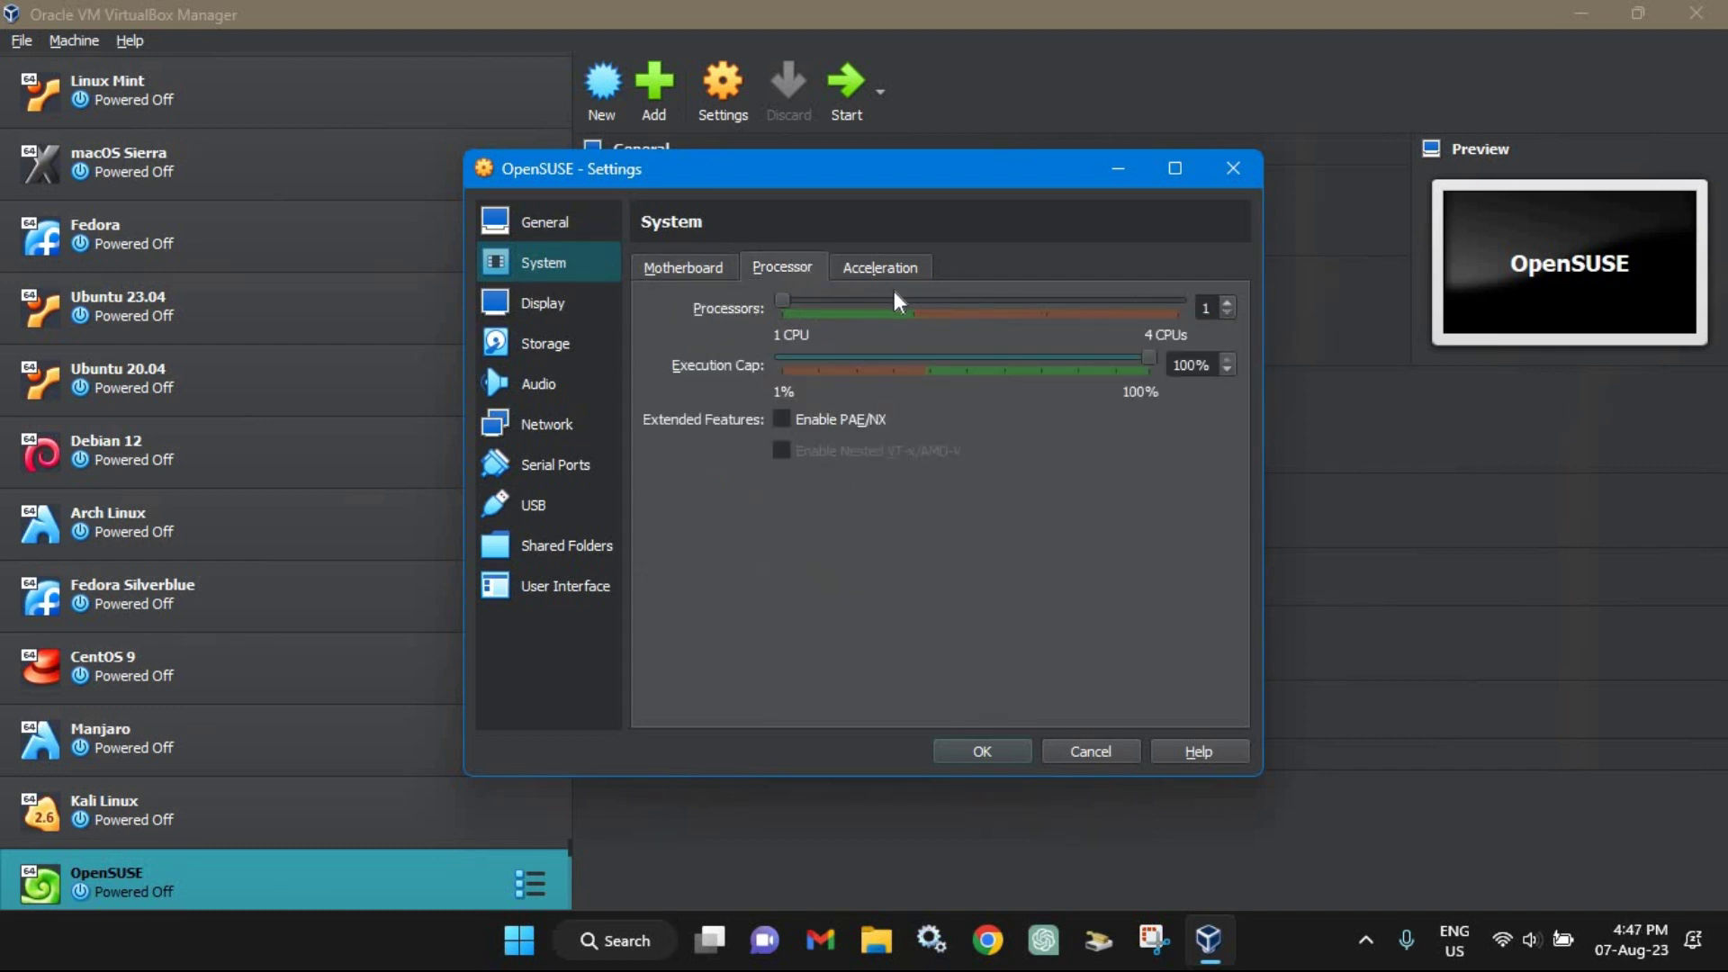
Step: Attach the openSUSE Leap 15.5 DVD ISO to the empty optical drive and save settings
{"action": "left_click", "coordinate": [558, 344]}
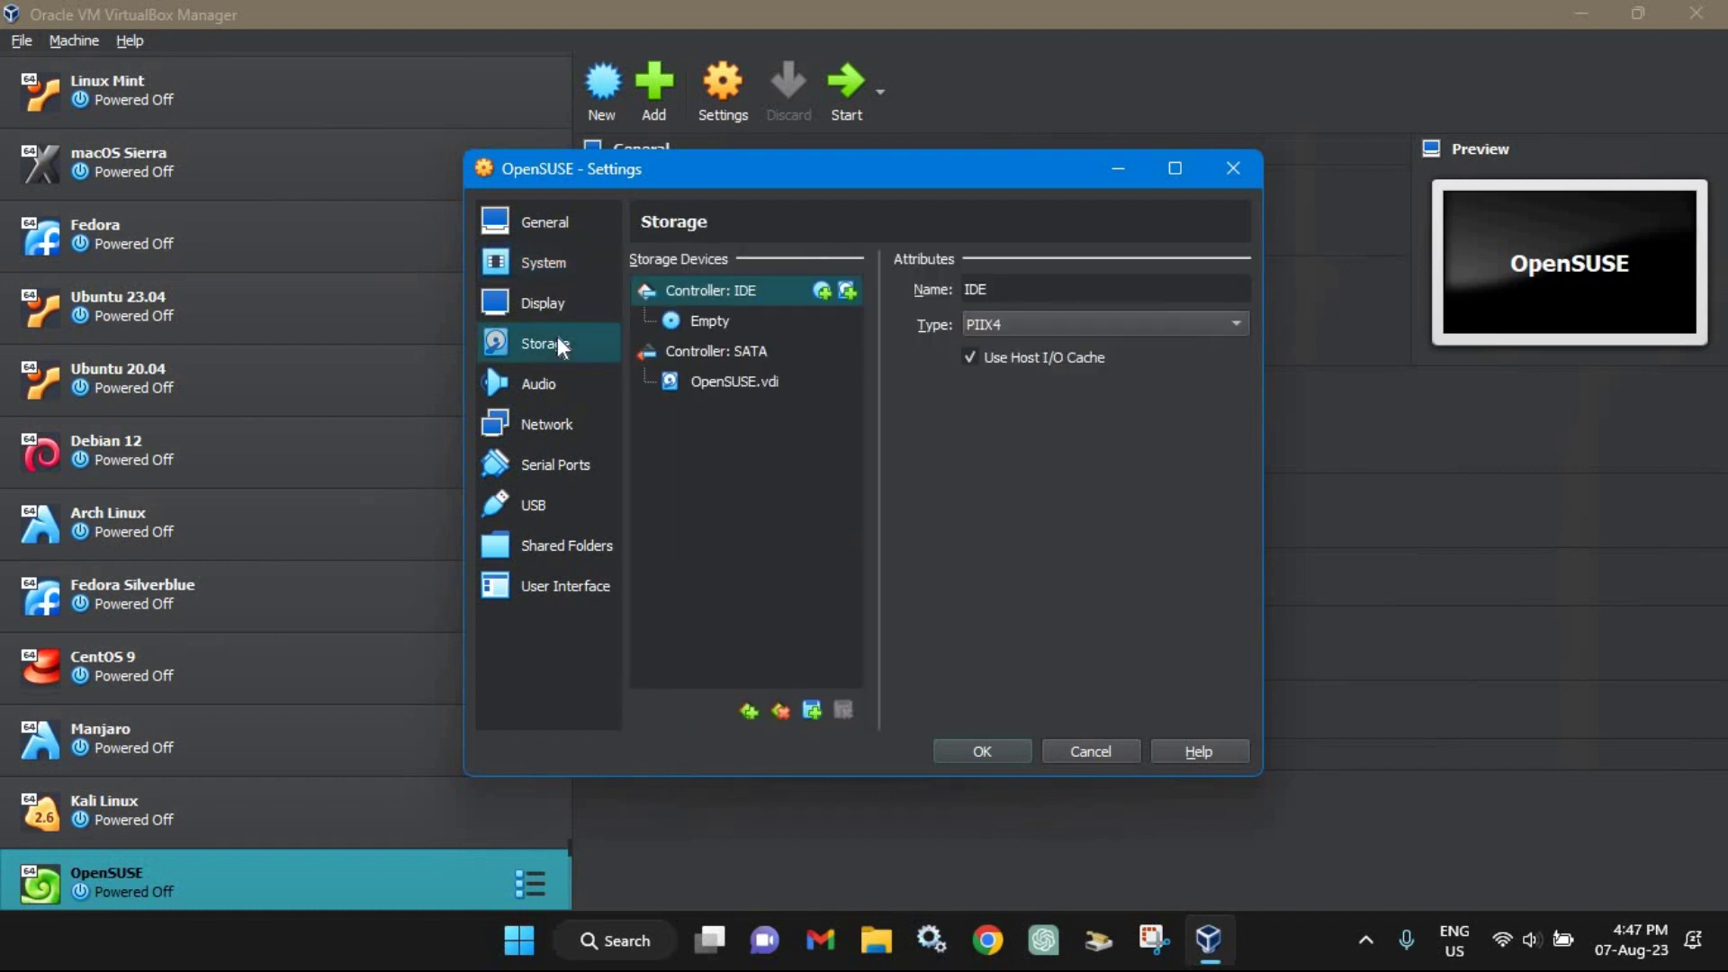
{"action": "left_click", "coordinate": [690, 322]}
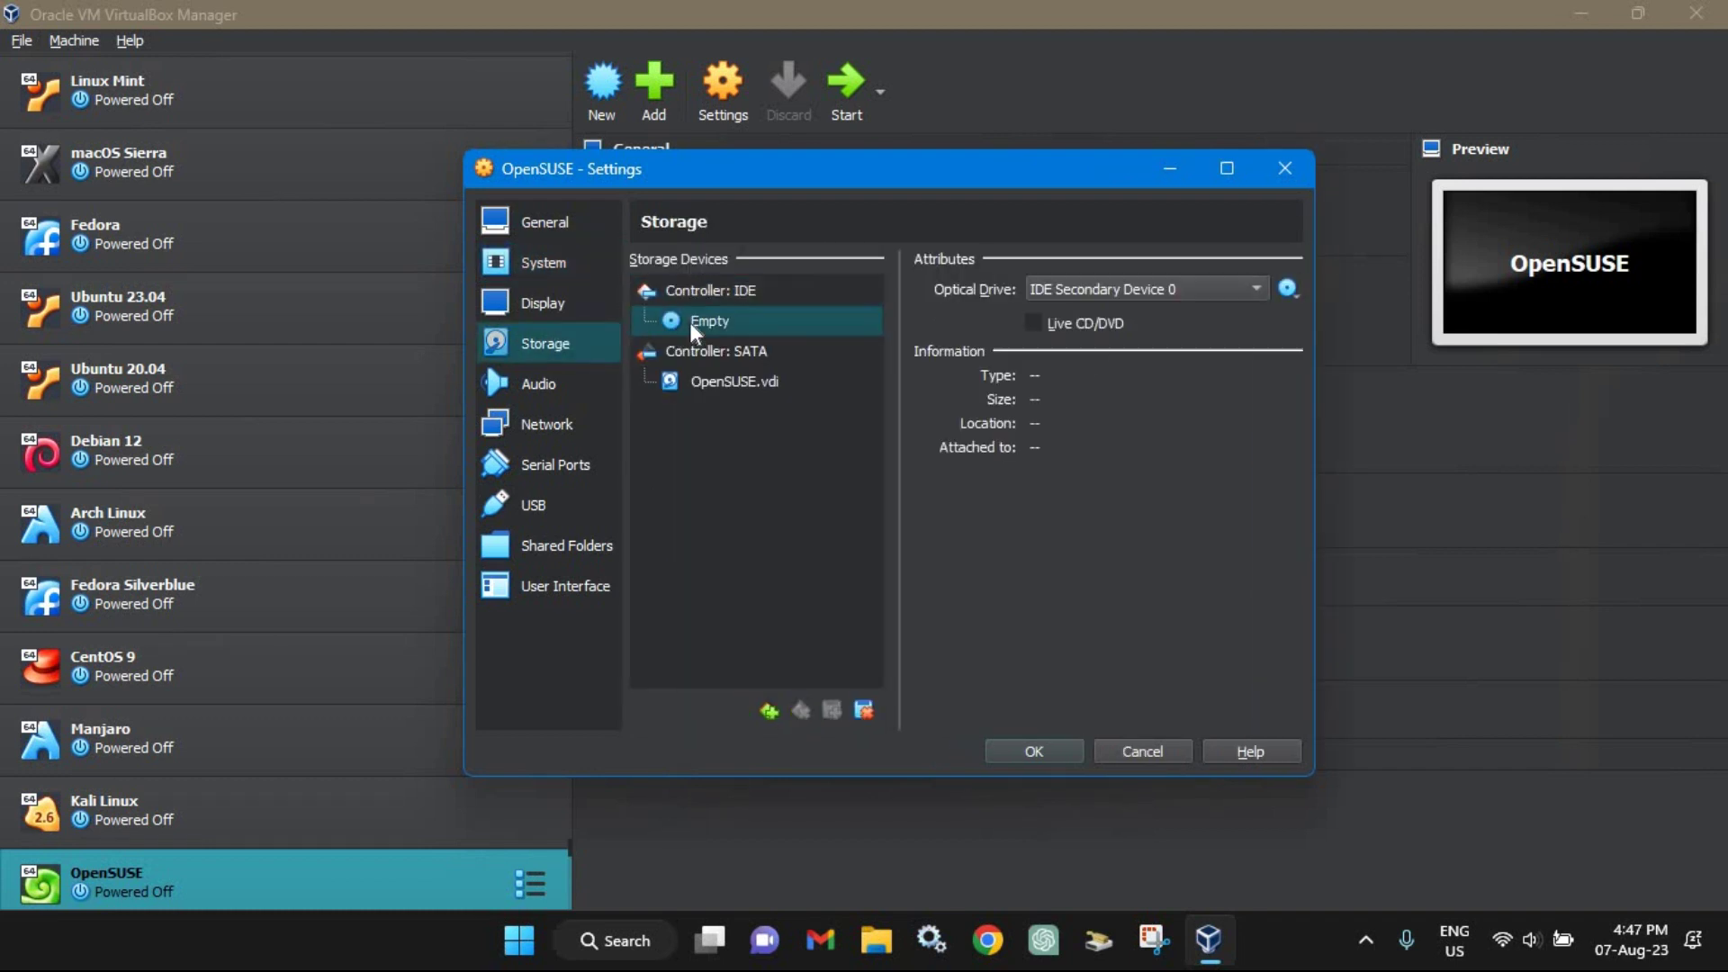
{"action": "left_click", "coordinate": [1288, 288]}
{"action": "left_click", "coordinate": [1336, 343]}
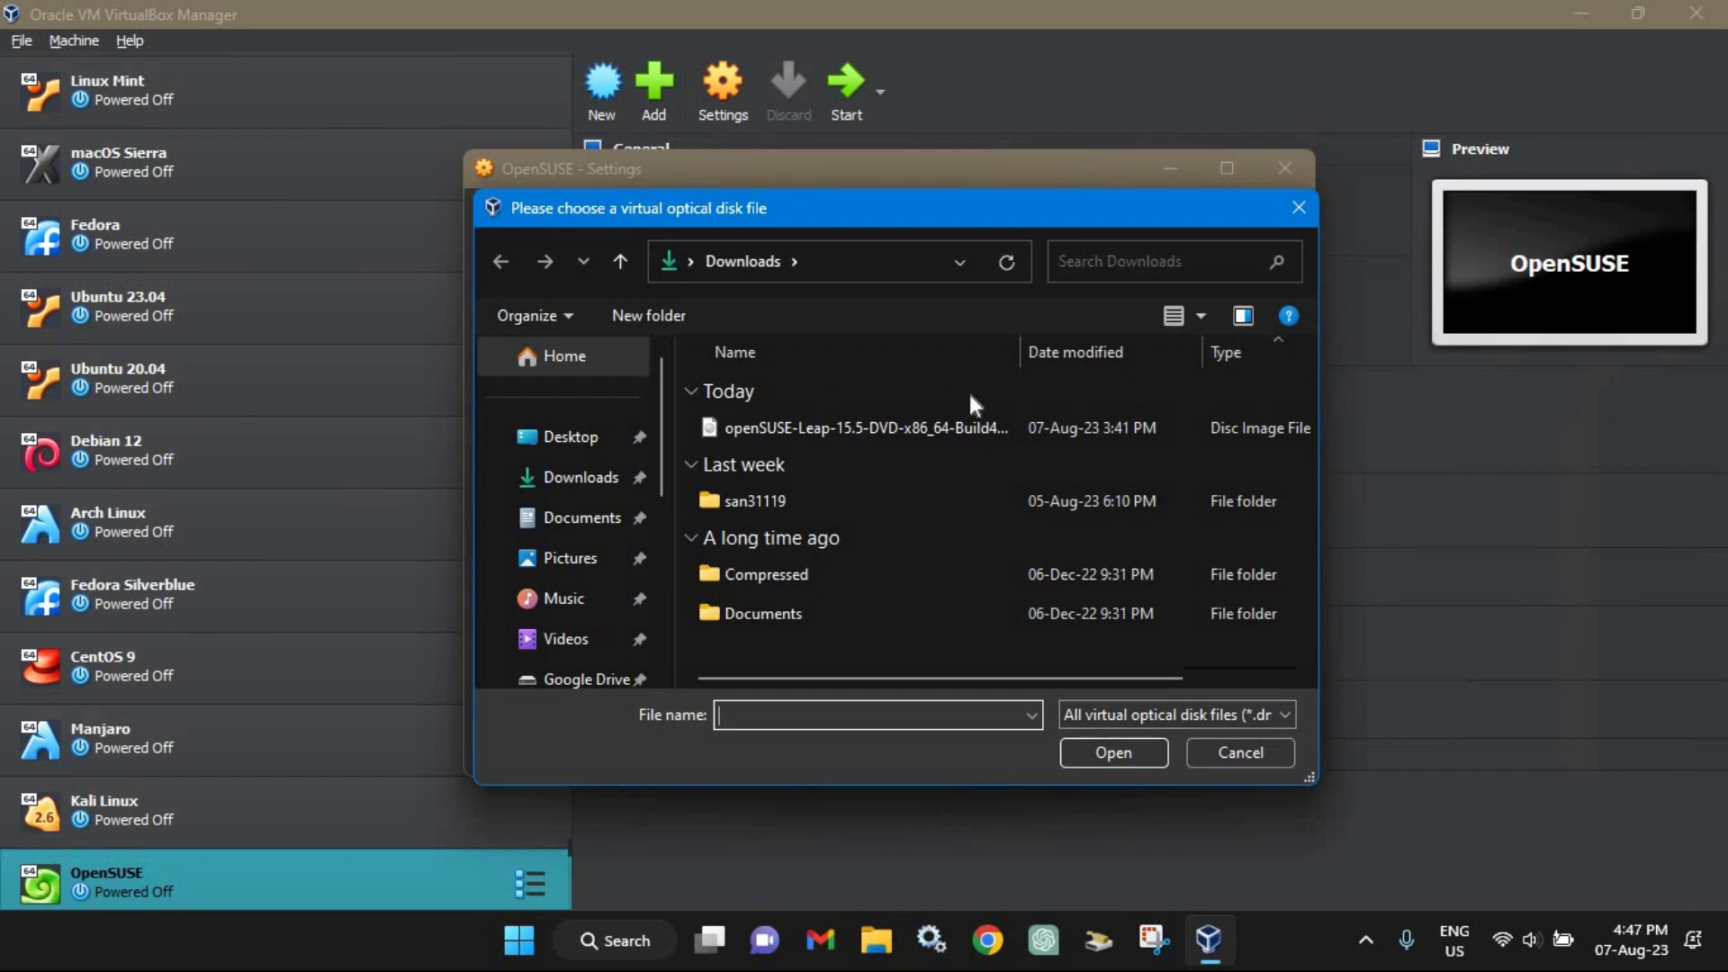
{"action": "left_click", "coordinate": [932, 428]}
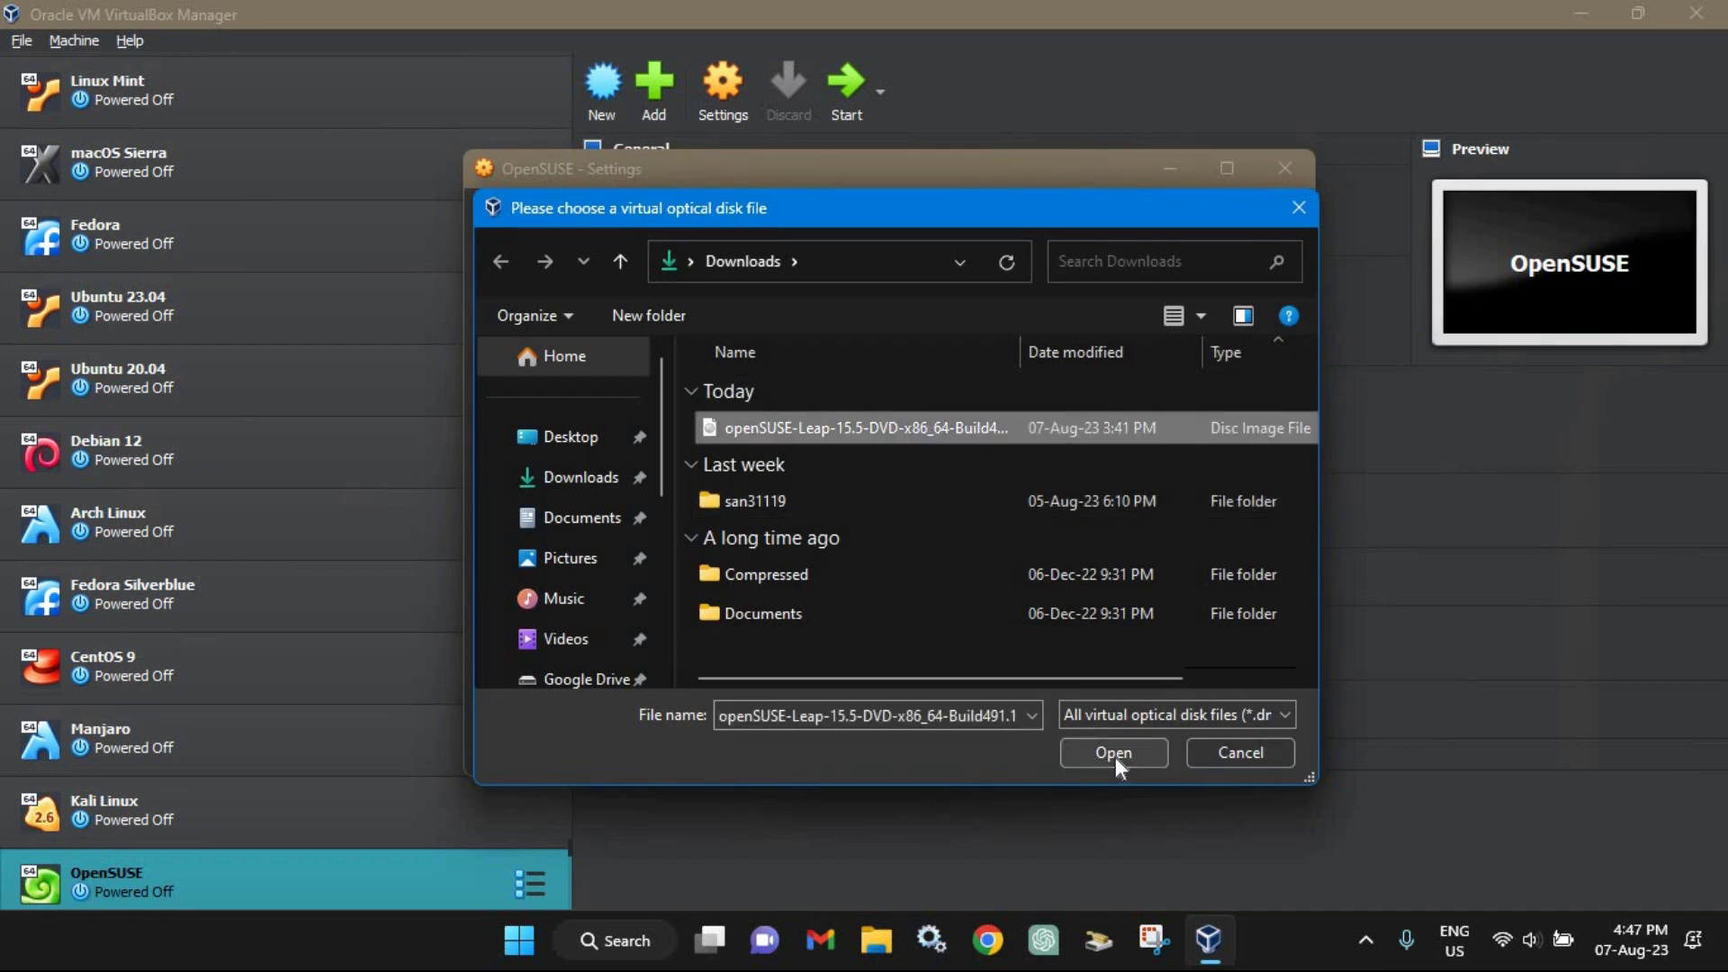
{"action": "left_click", "coordinate": [1116, 758]}
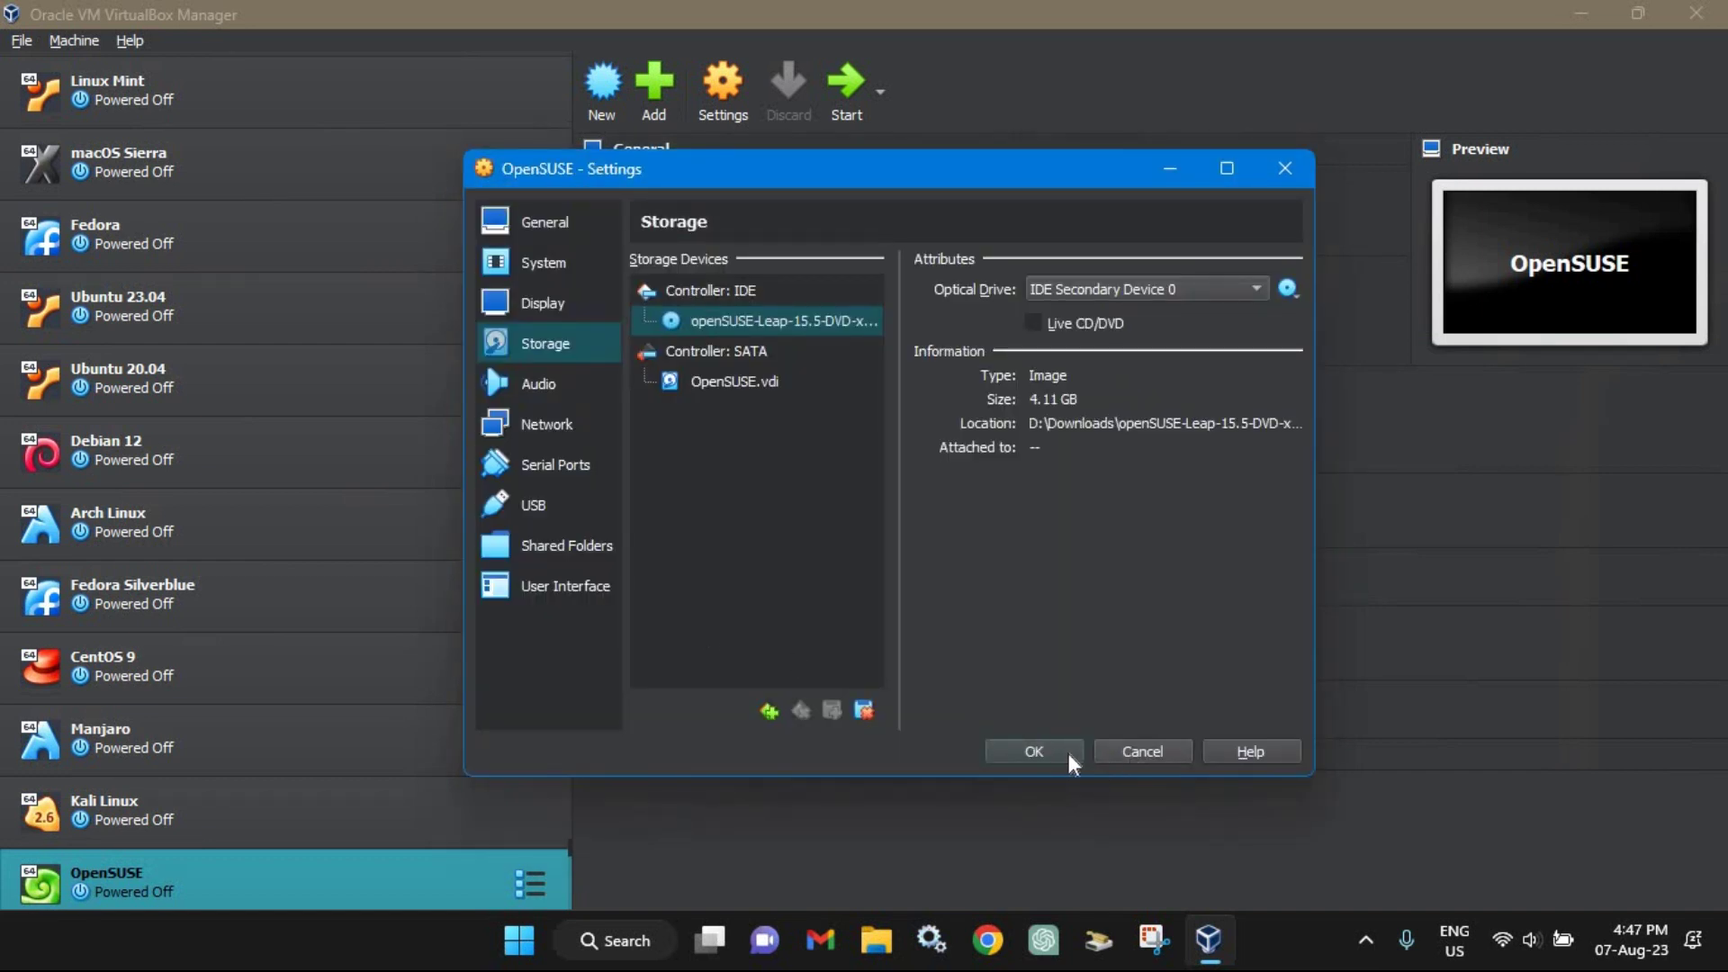
{"action": "left_click", "coordinate": [1035, 752]}
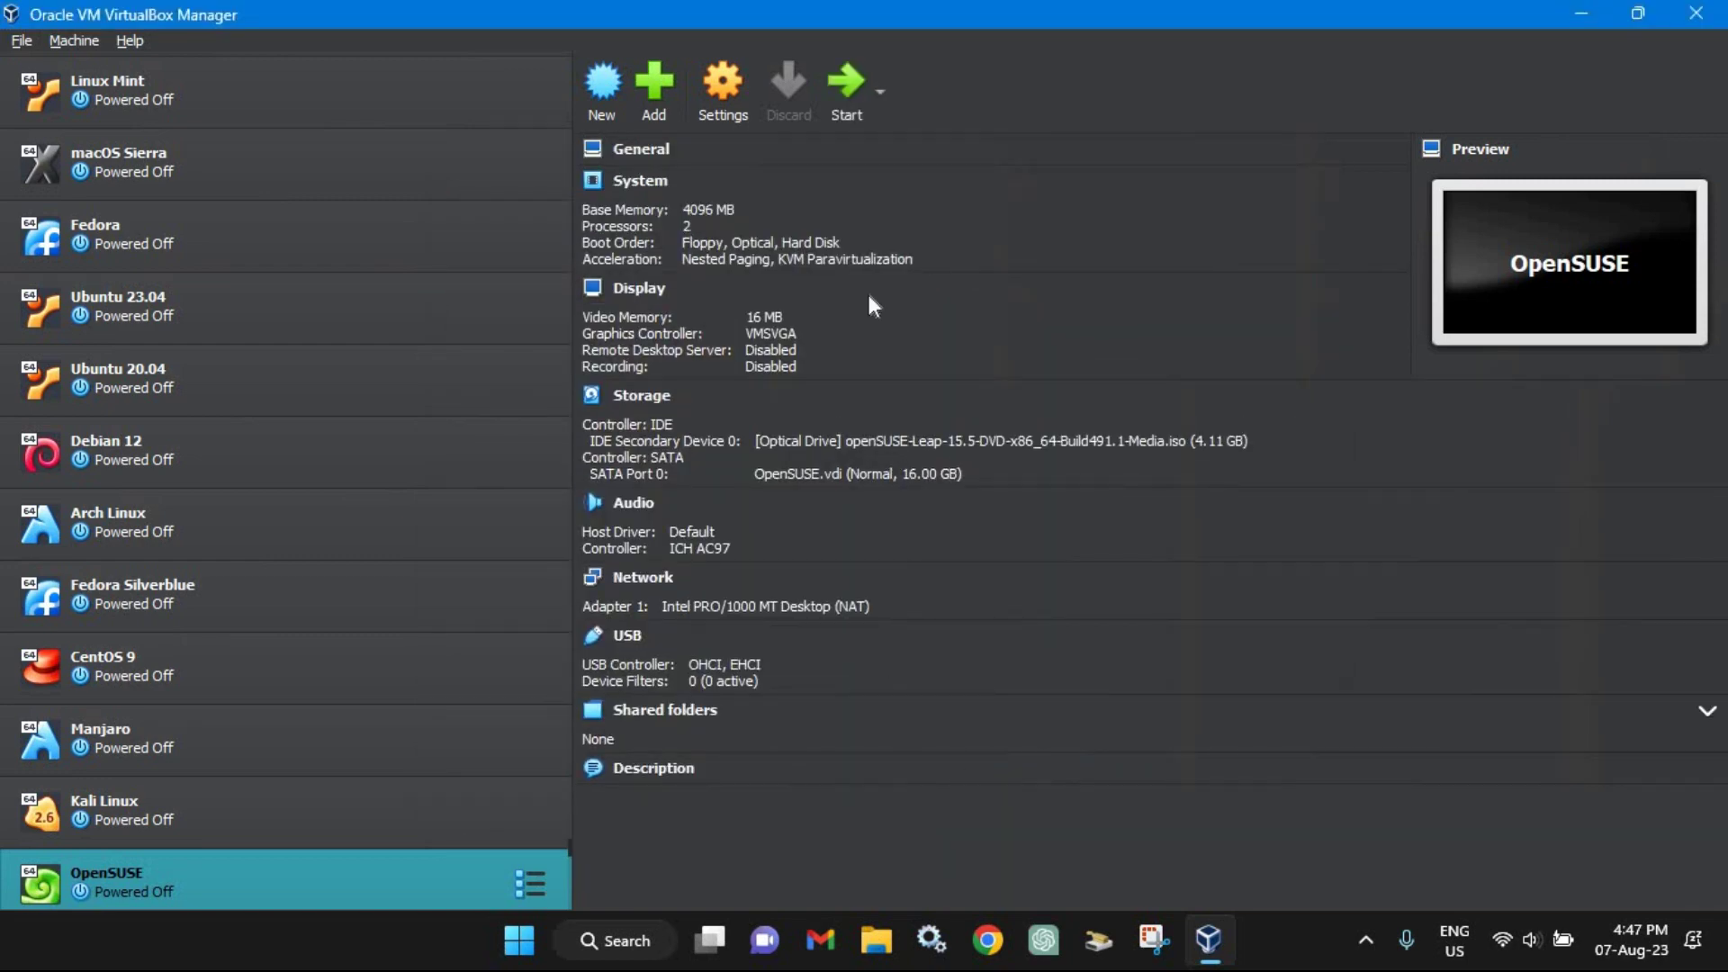
Step: Start the OpenSUSE VM, boot the Installation entry, and maximize the VM window
{"action": "left_click", "coordinate": [846, 115]}
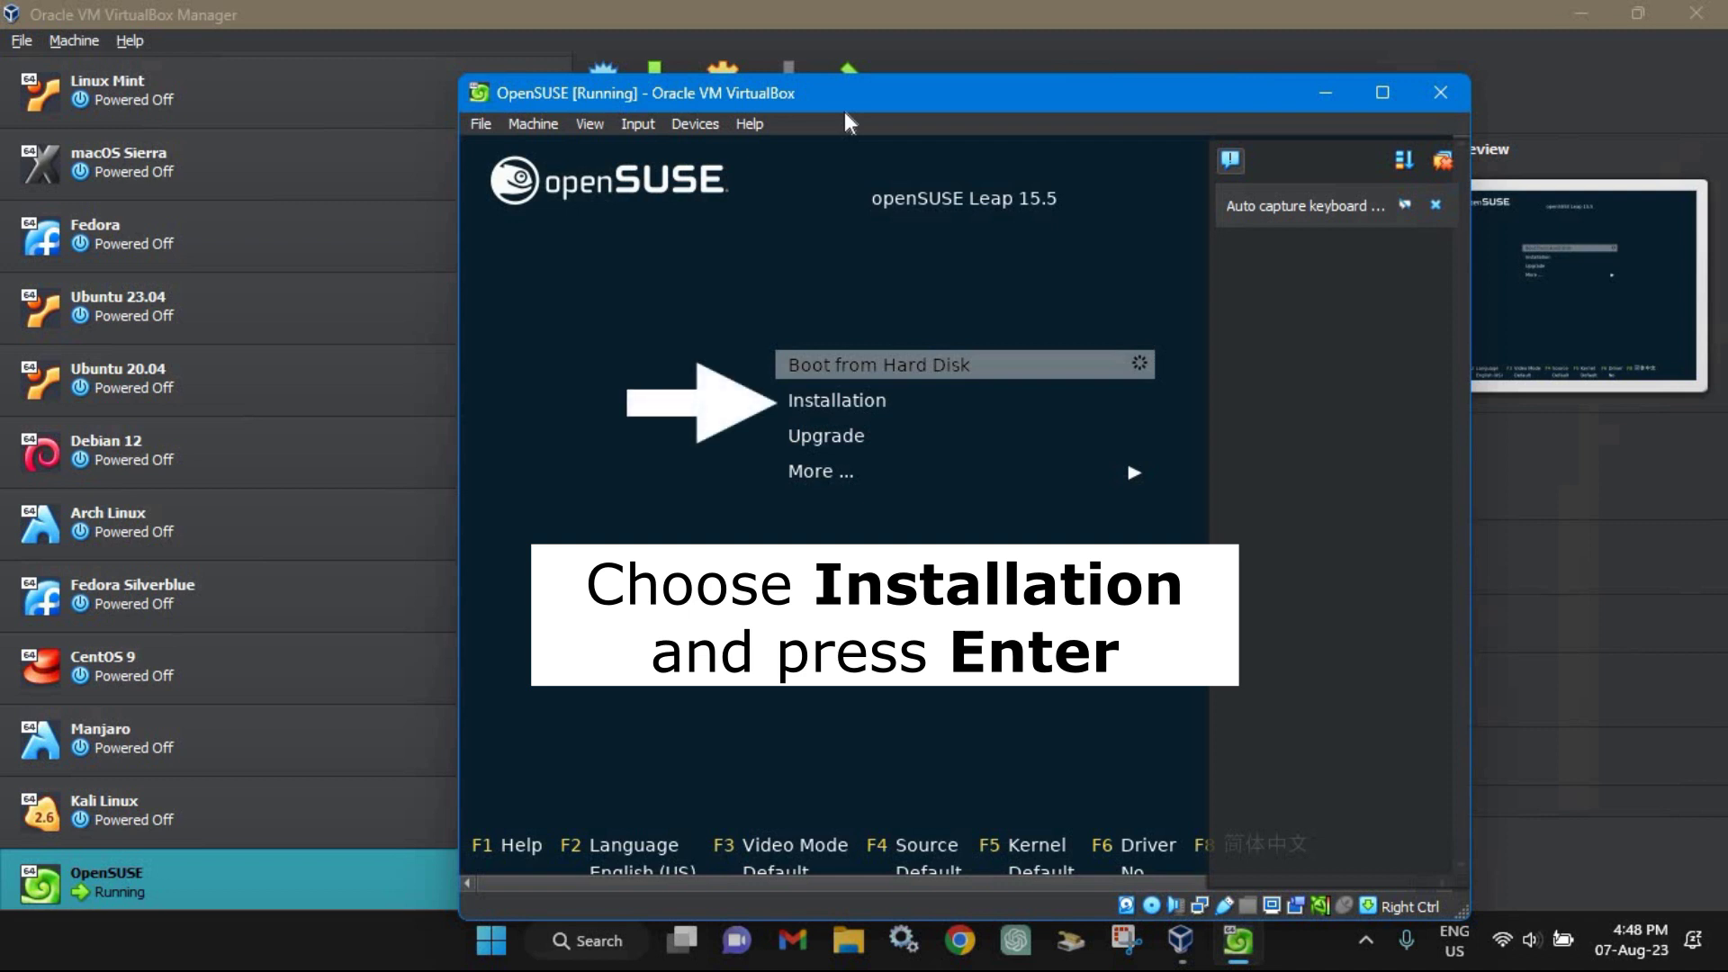
{"action": "key", "text": "Down"}
{"action": "key", "text": "Return"}
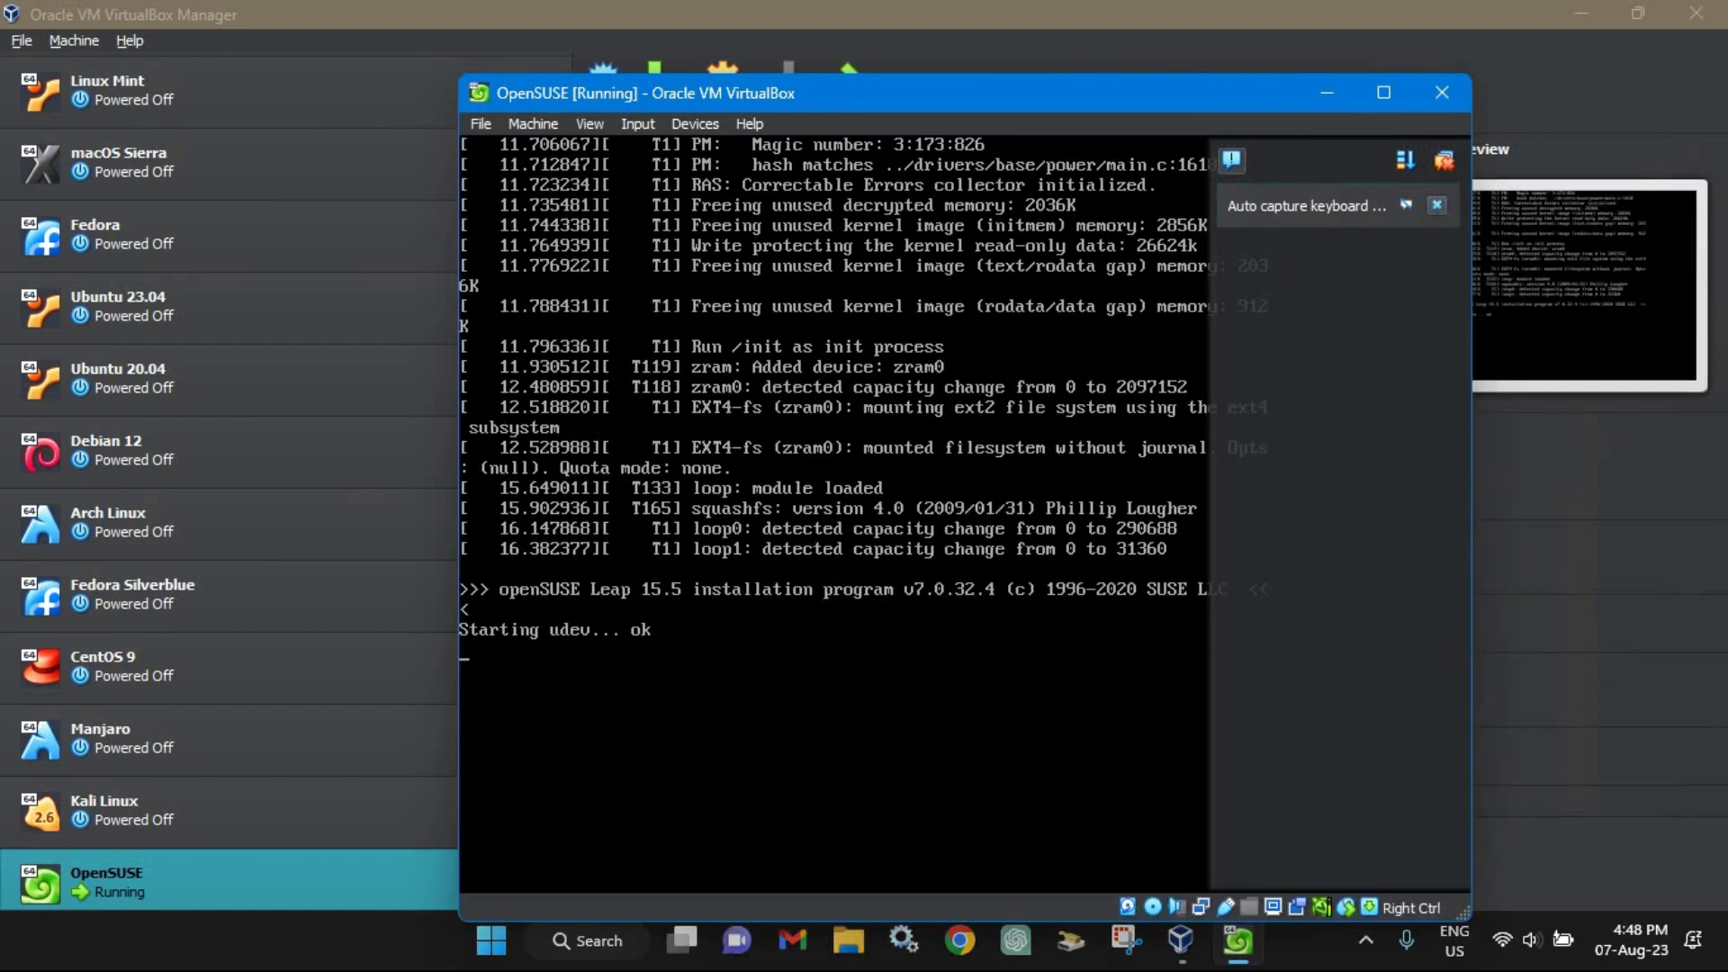
{"action": "left_click", "coordinate": [1437, 204]}
{"action": "left_click", "coordinate": [1388, 98]}
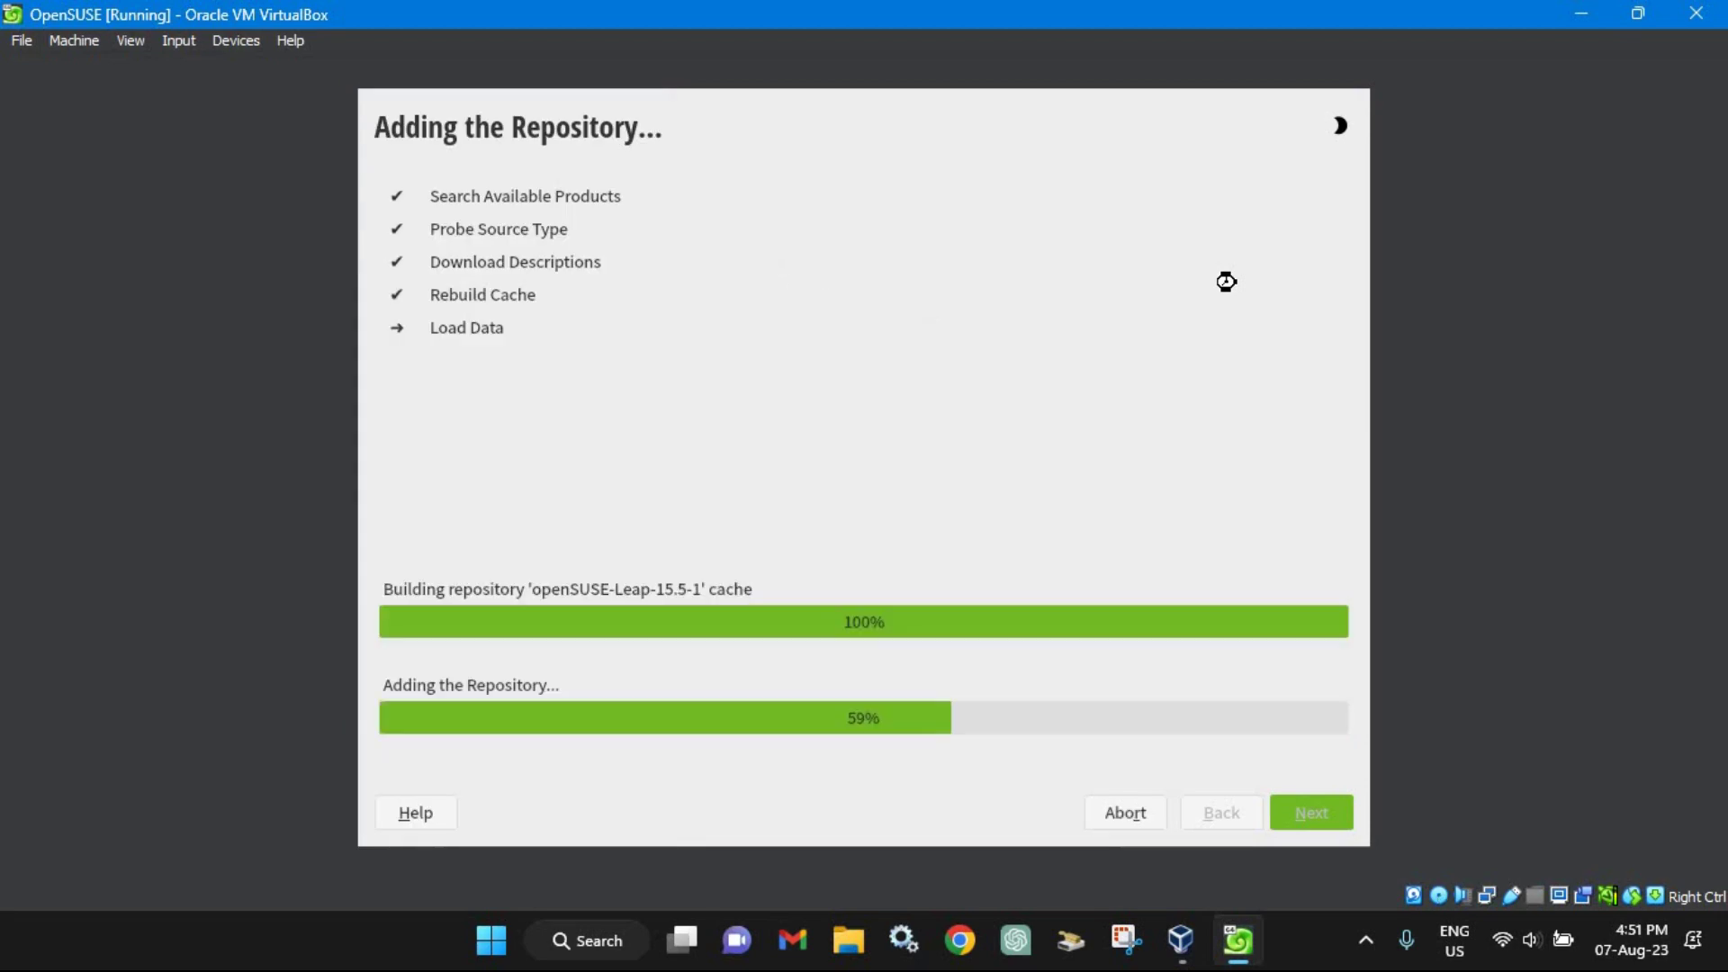
Step: Accept English (US) and the license, then activate and add the online repositories
{"action": "left_click_drag", "start_coordinate": [1338, 381], "coordinate": [1338, 678]}
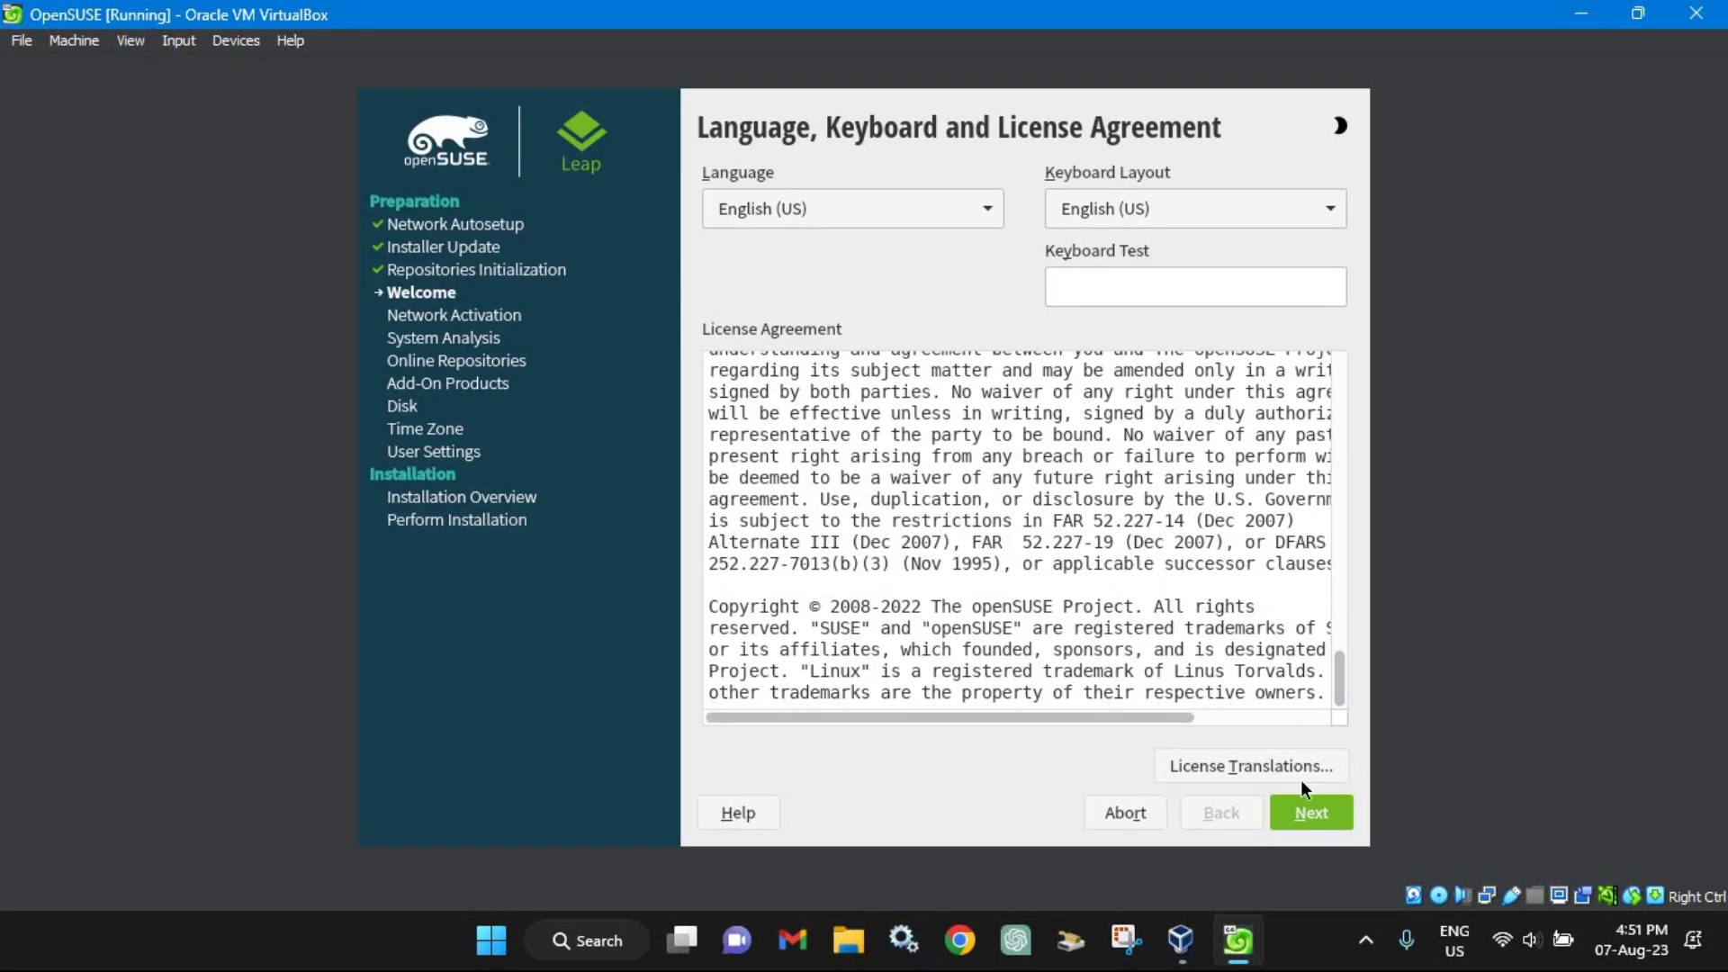
{"action": "left_click", "coordinate": [1295, 808]}
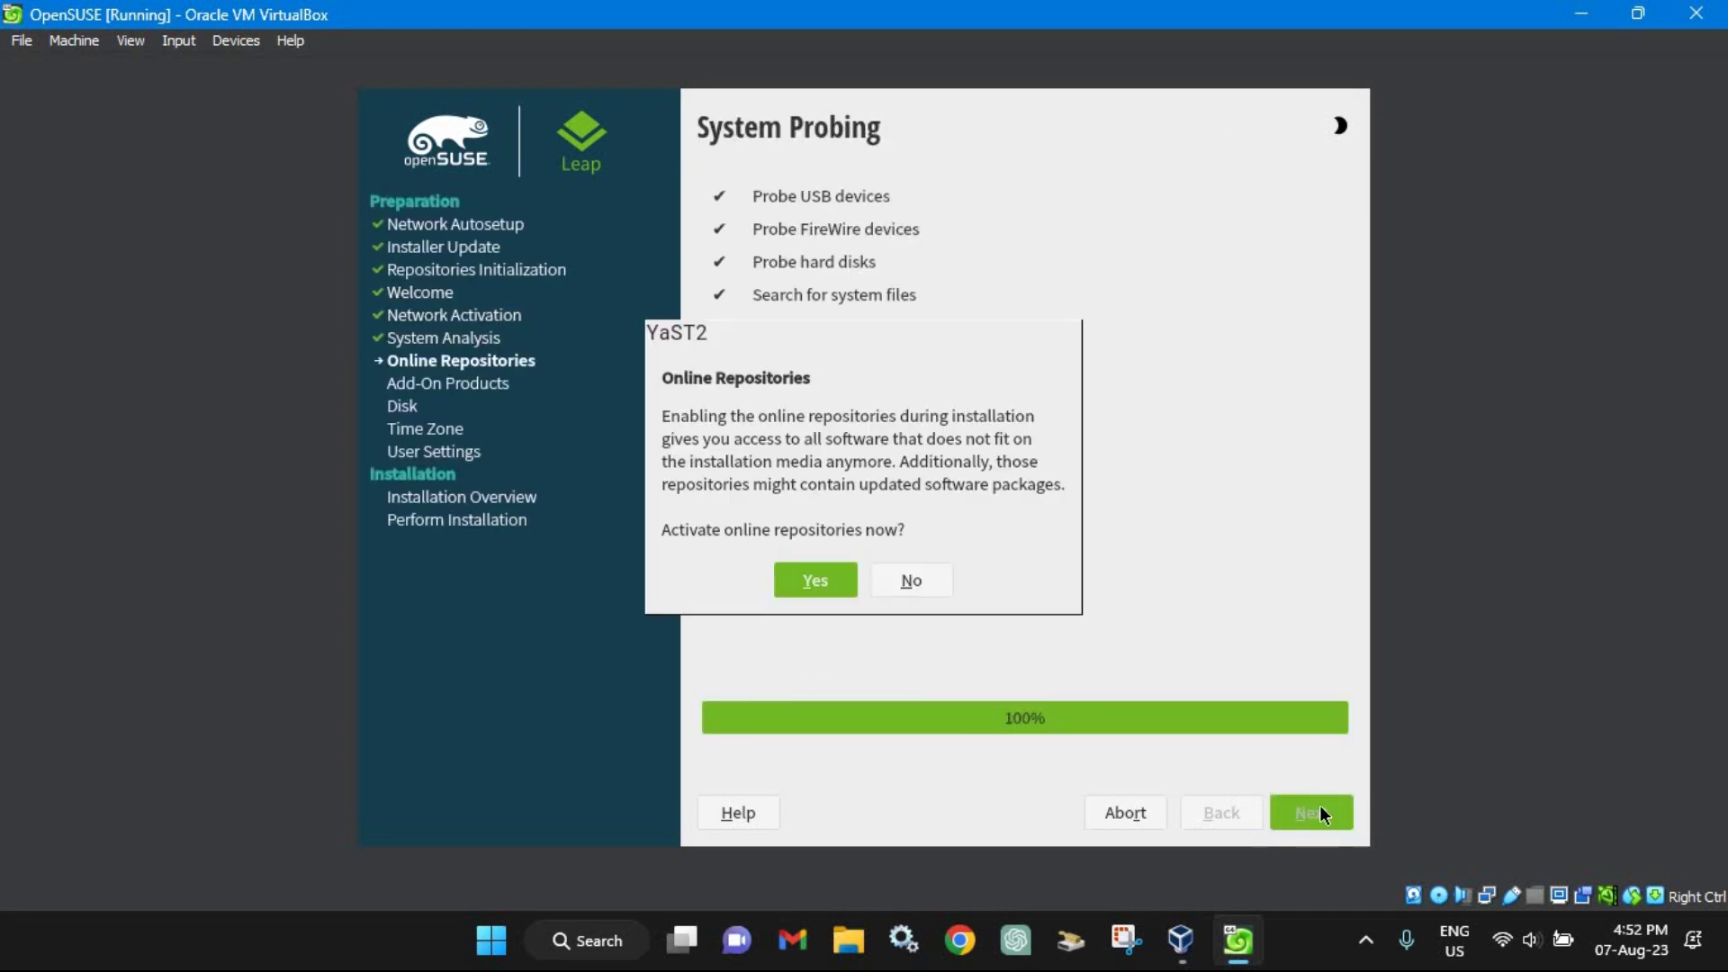
{"action": "left_click", "coordinate": [829, 582]}
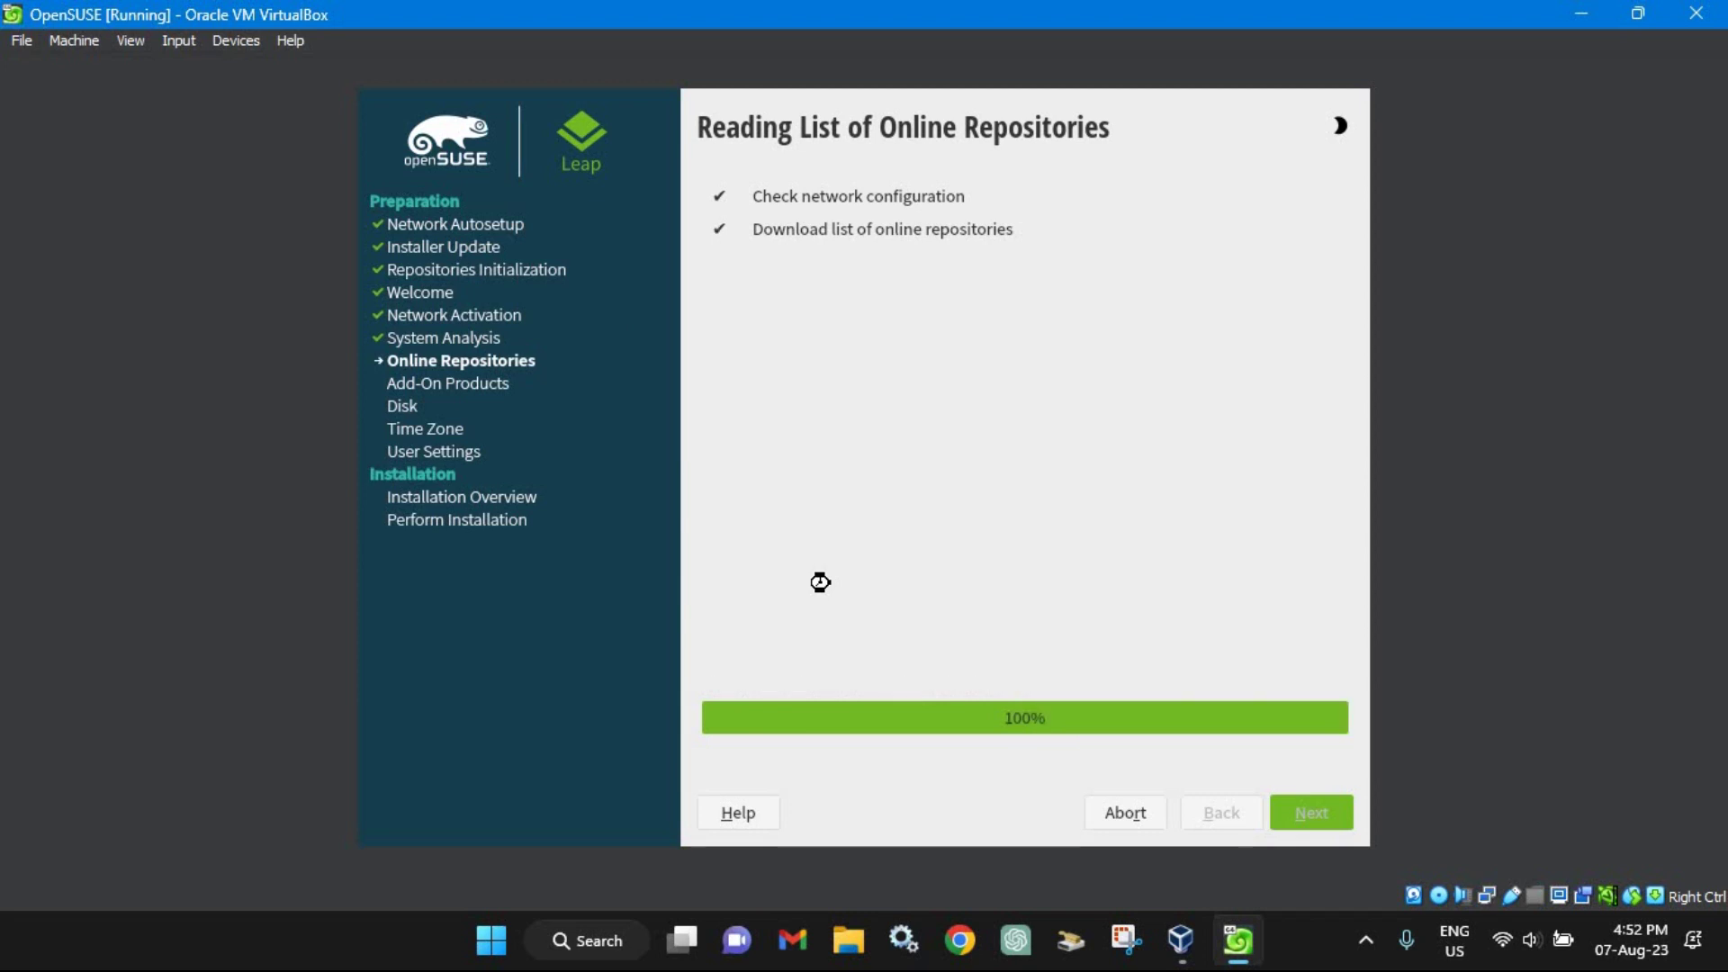
{"action": "left_click", "coordinate": [1328, 815]}
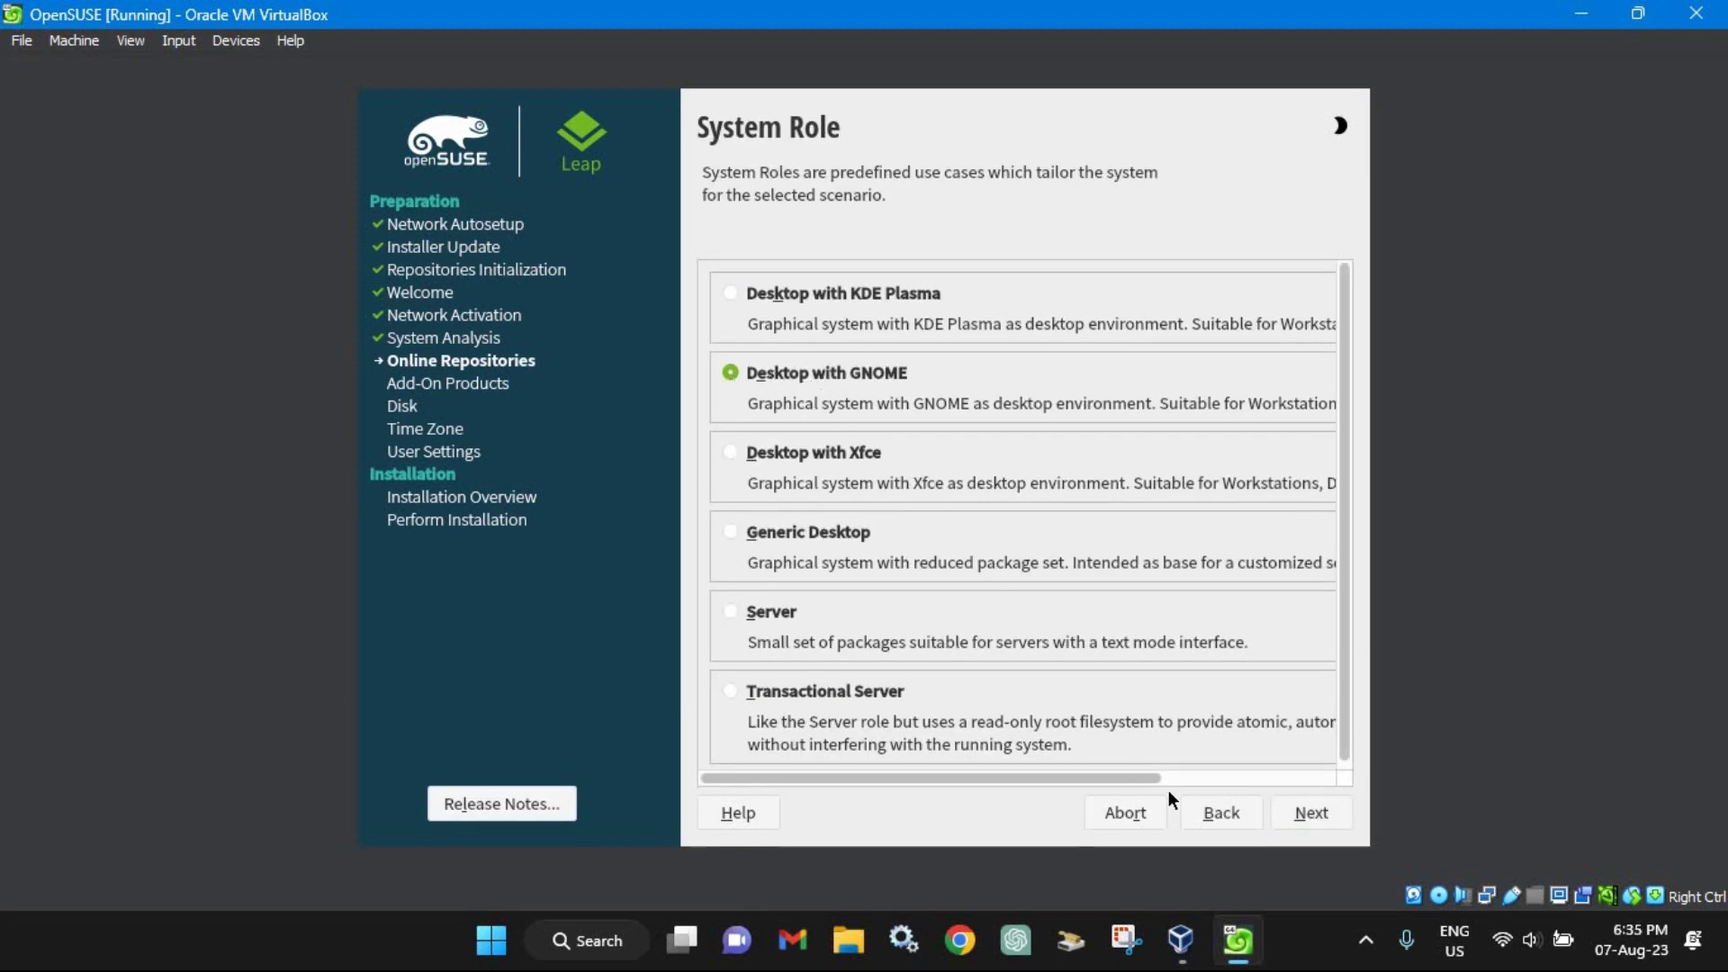
Step: Keep Desktop with GNOME, guided Btrfs partitioning without LVM, and the New York time zone
{"action": "left_click", "coordinate": [1315, 812]}
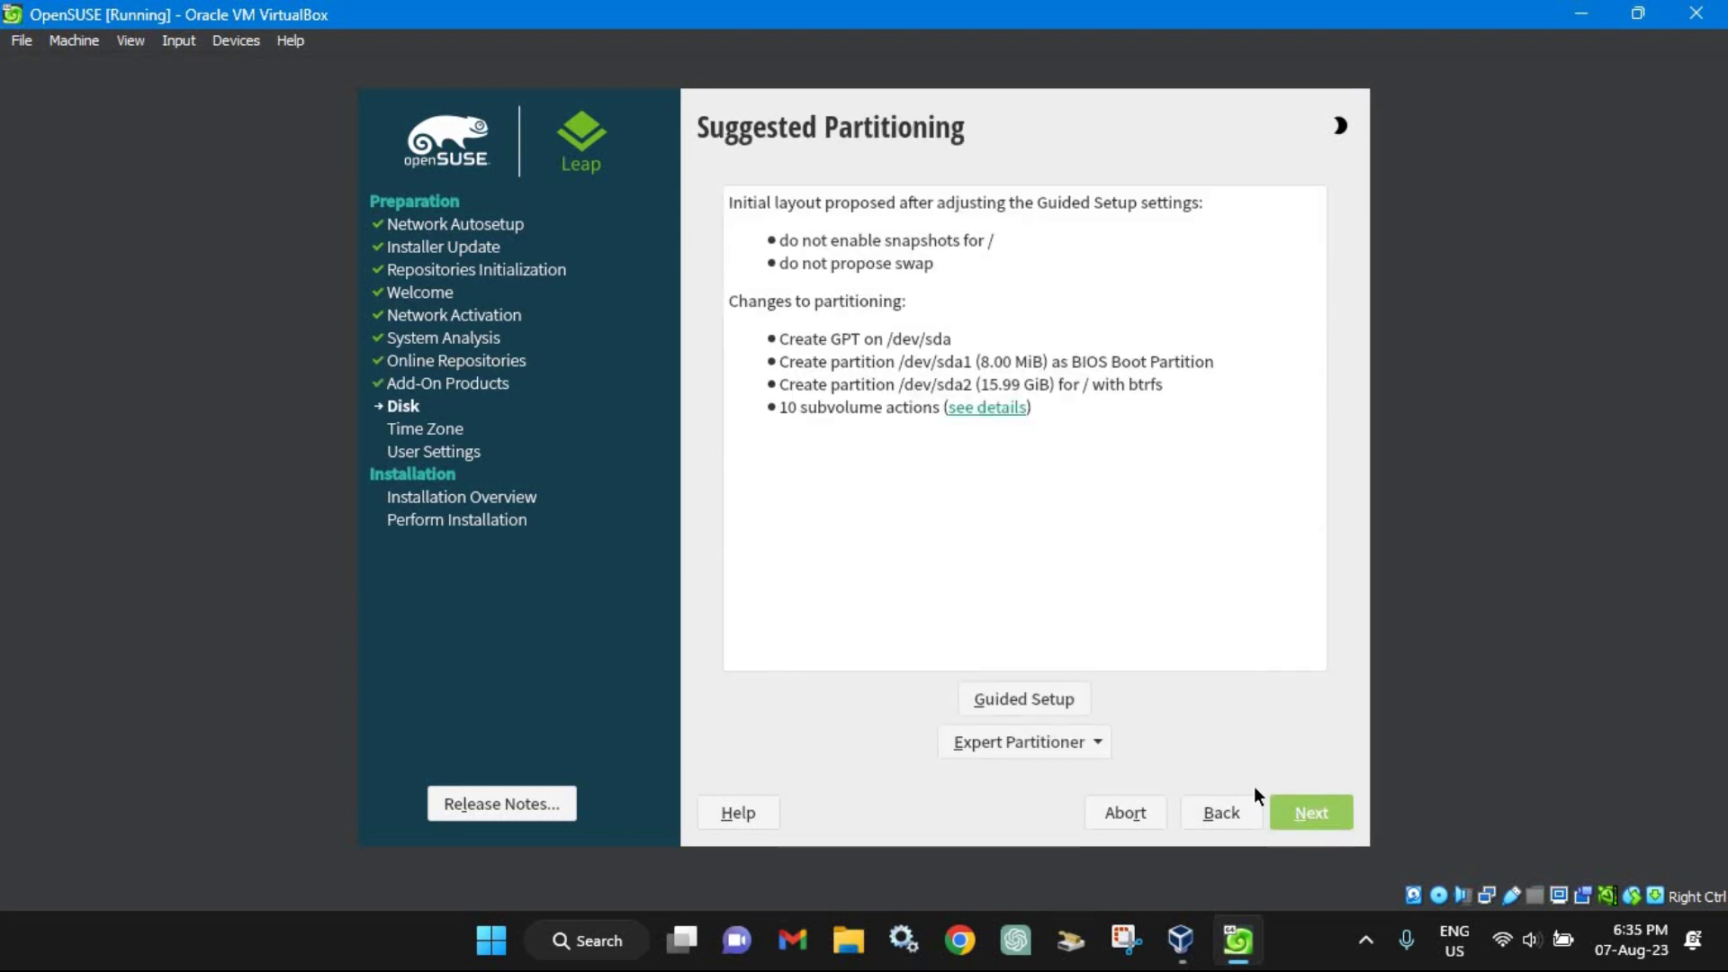
{"action": "left_click", "coordinate": [1041, 701]}
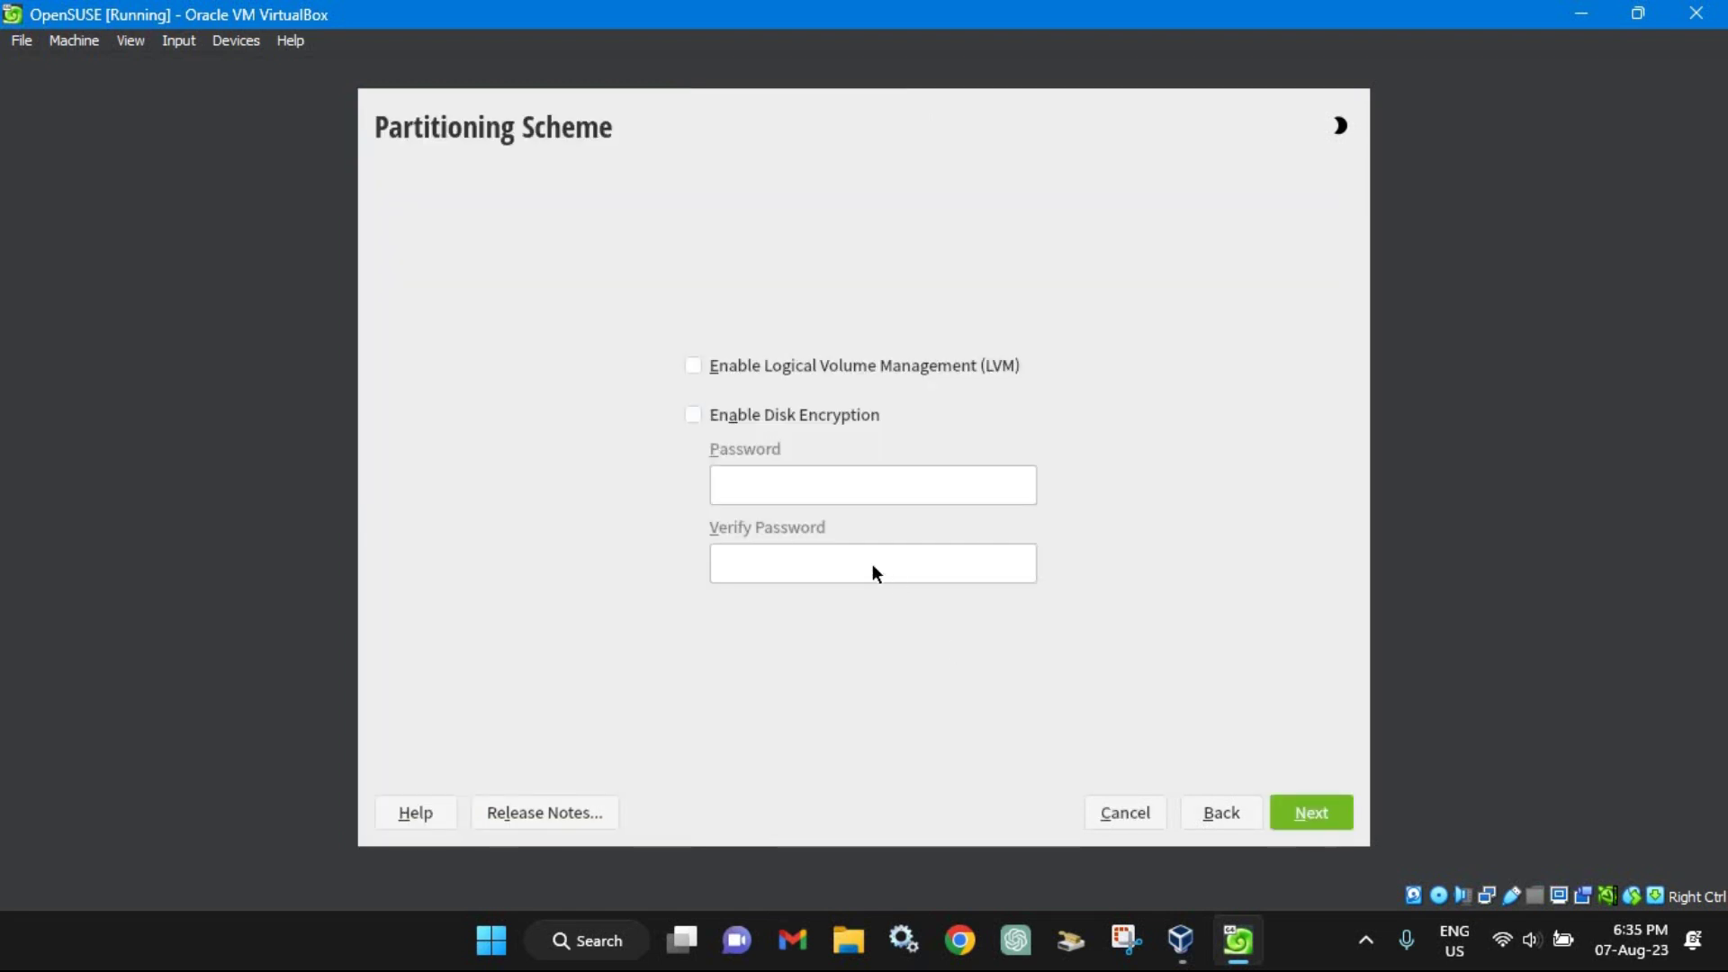
{"action": "left_click", "coordinate": [1305, 801]}
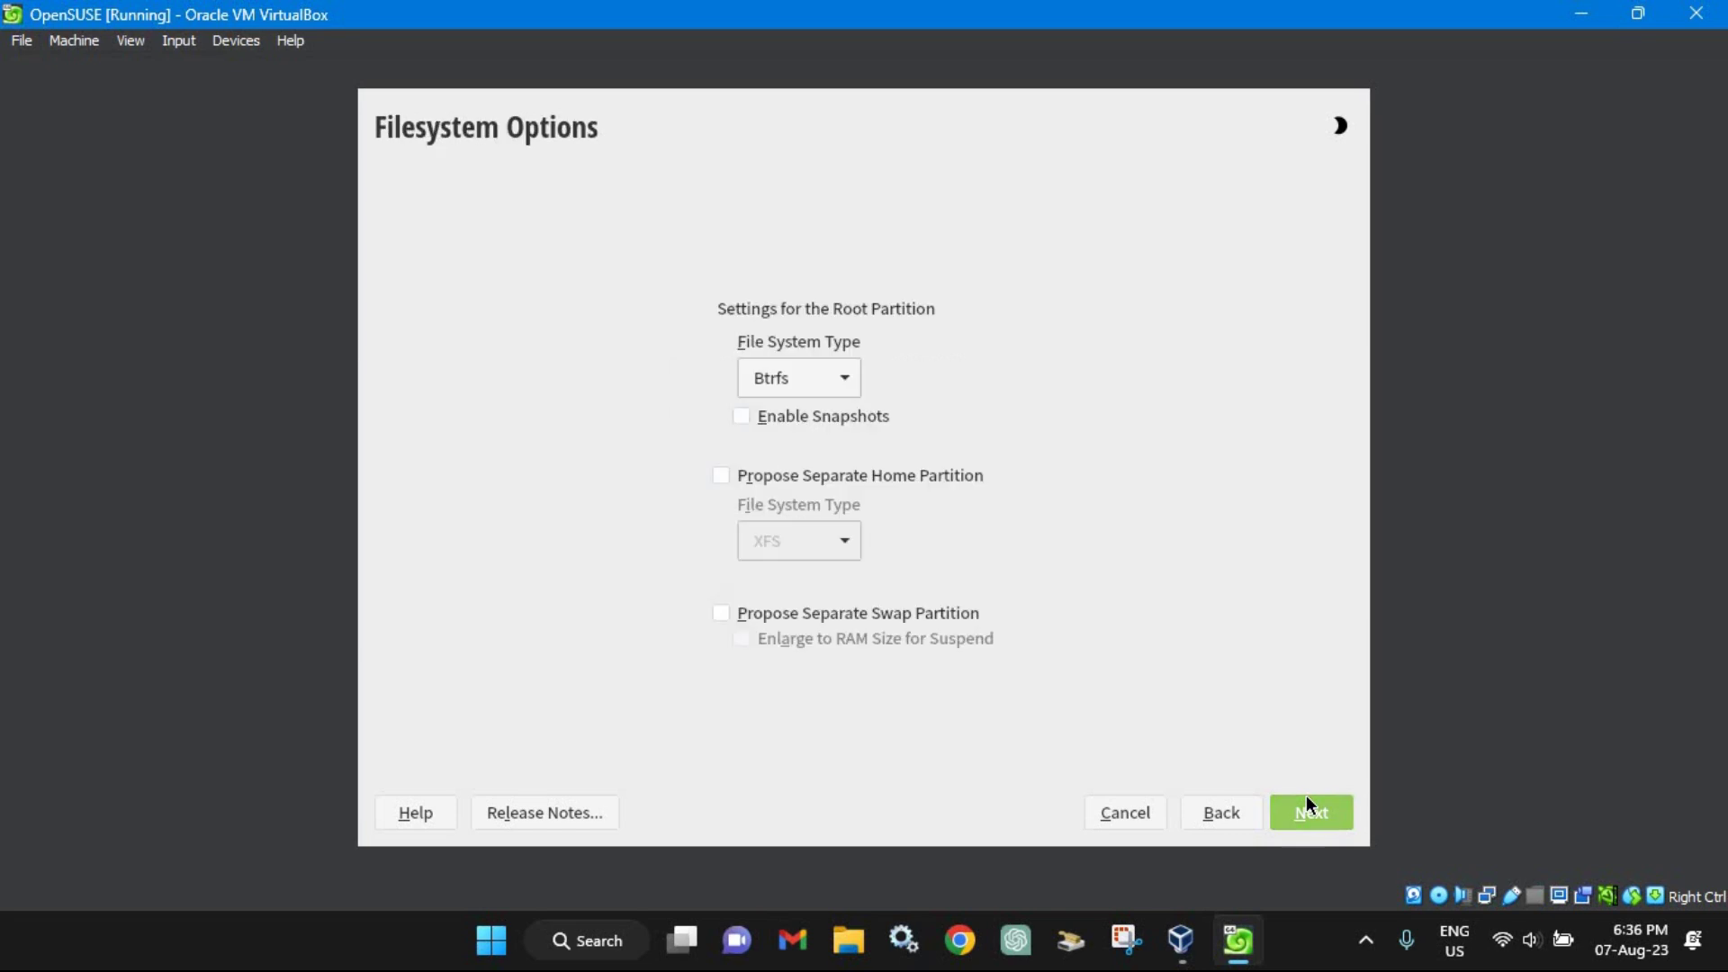
{"action": "left_click", "coordinate": [821, 376]}
{"action": "left_click", "coordinate": [932, 377]}
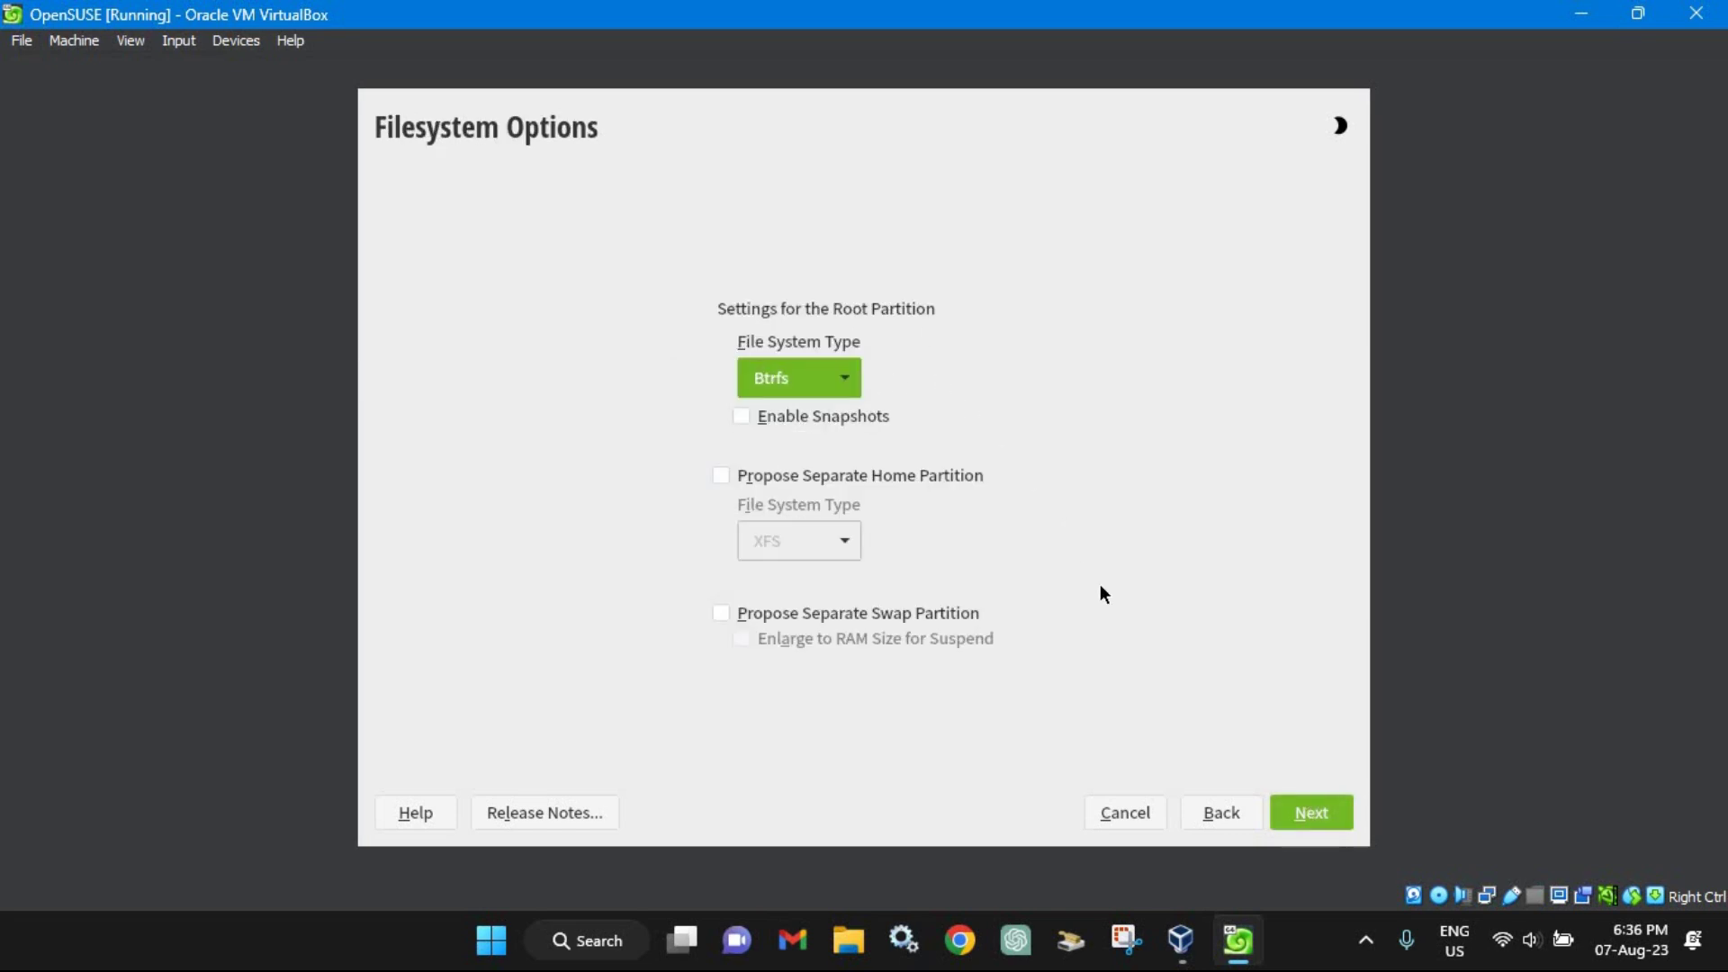
{"action": "left_click", "coordinate": [1296, 801]}
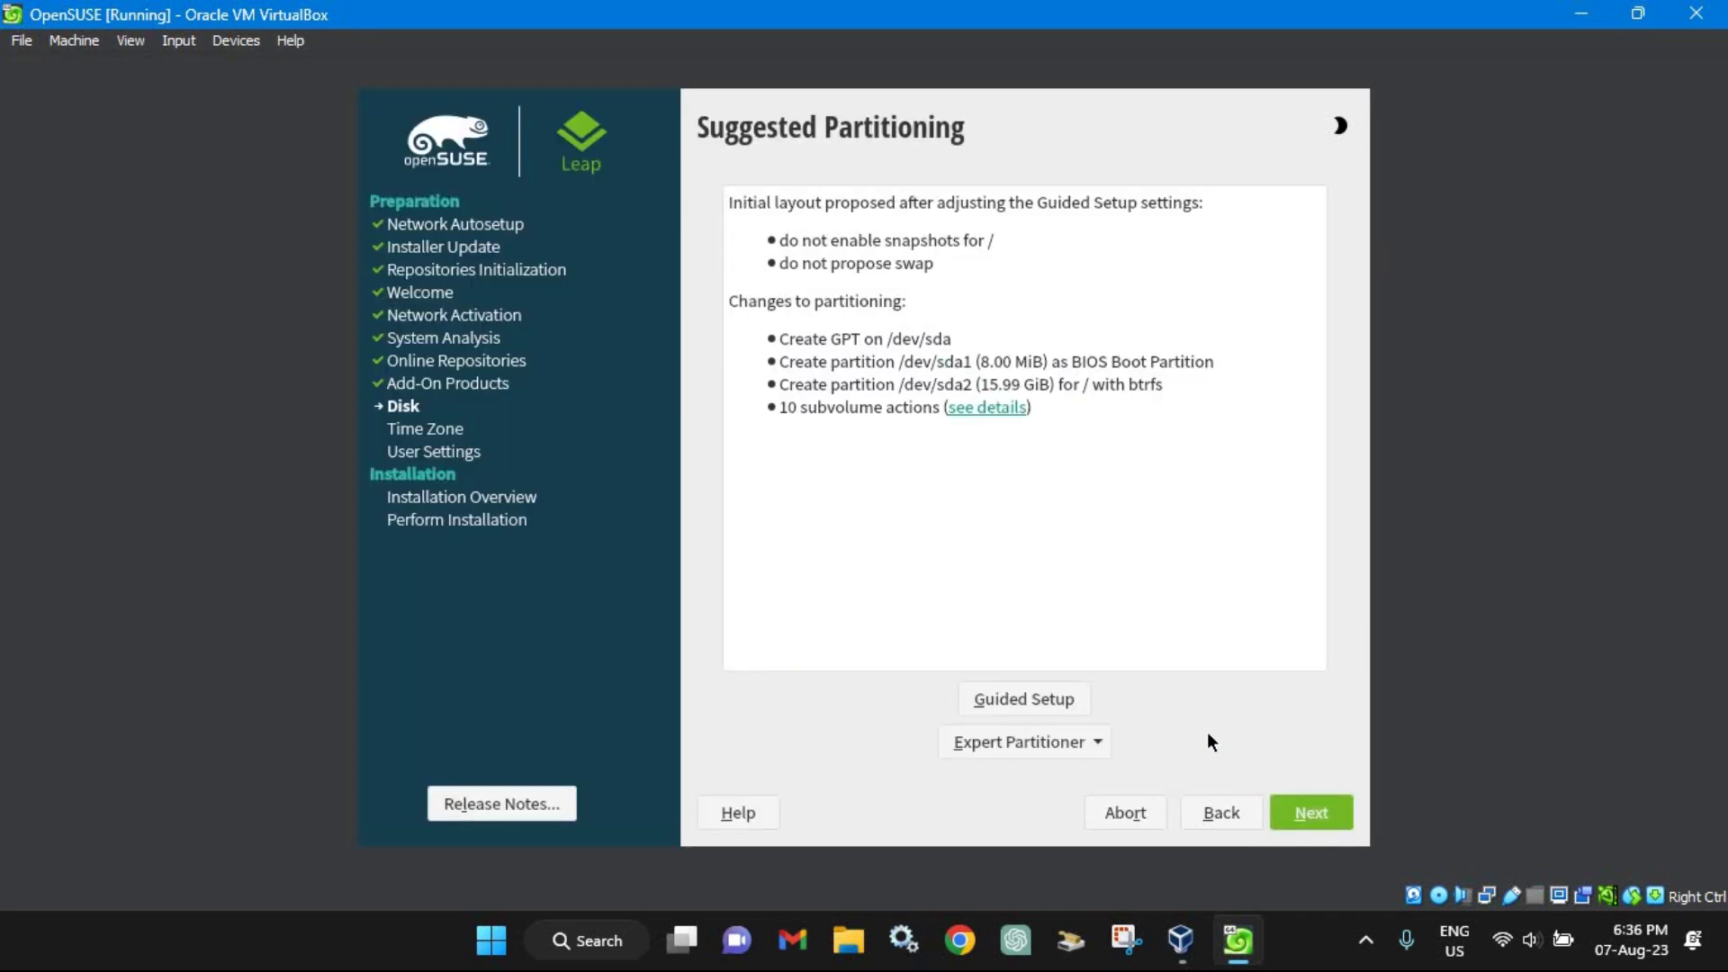
{"action": "left_click", "coordinate": [1301, 810]}
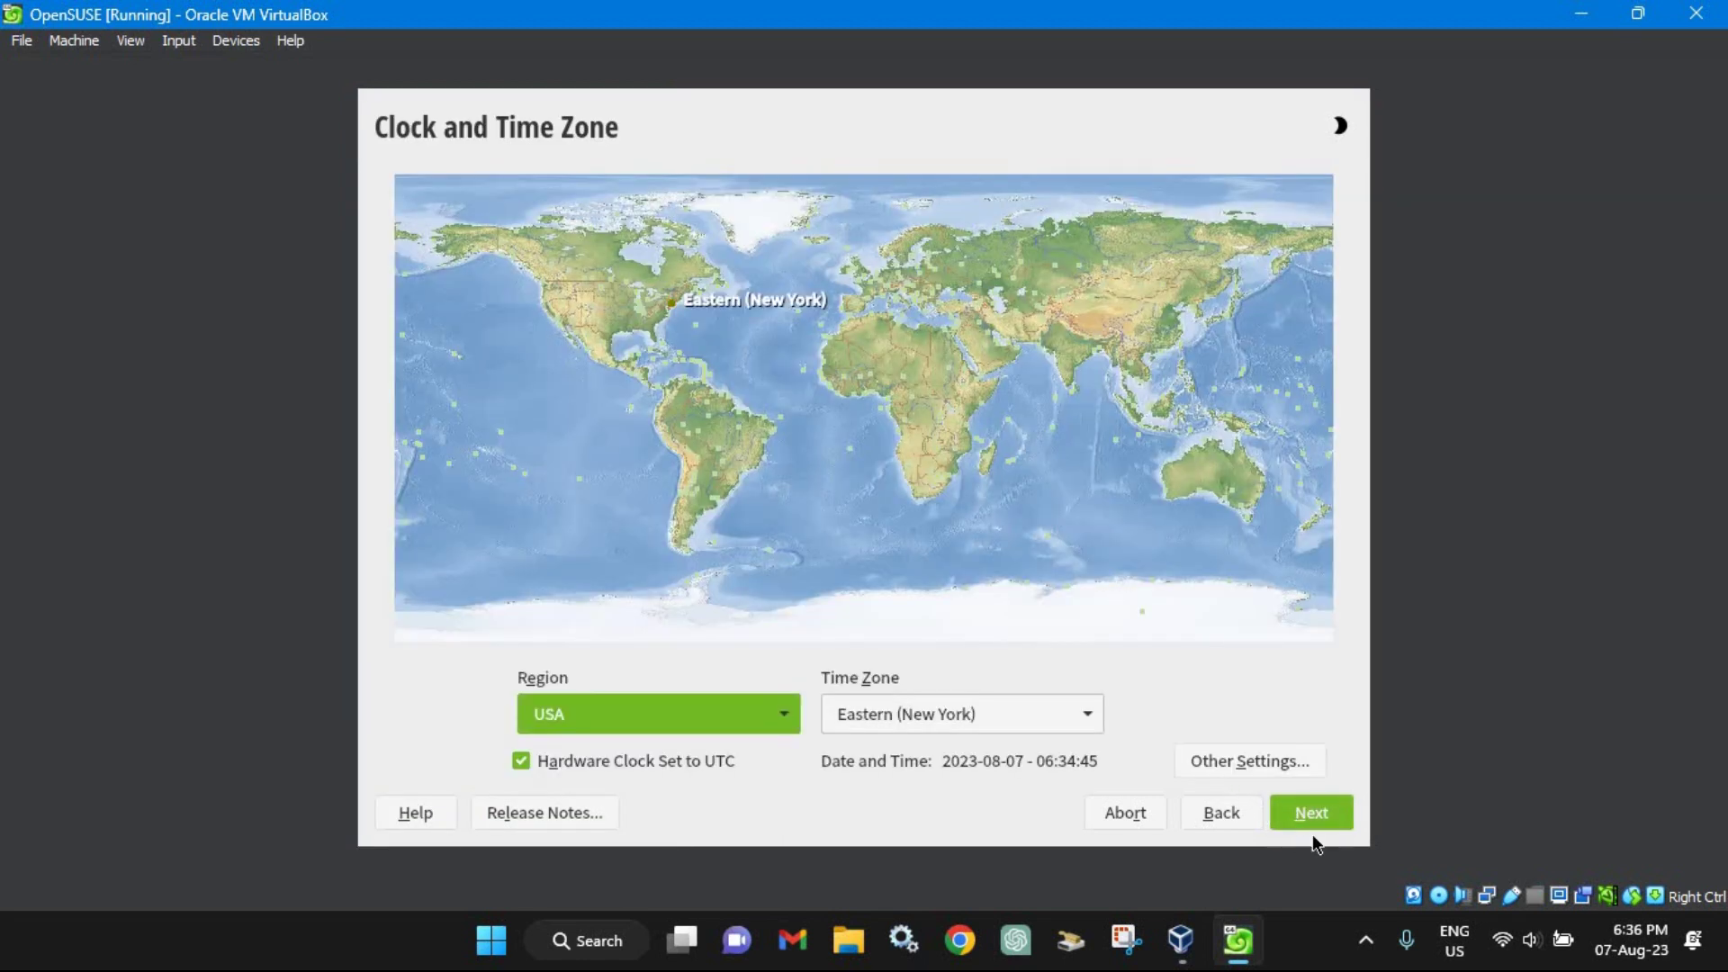
{"action": "left_click", "coordinate": [1313, 823]}
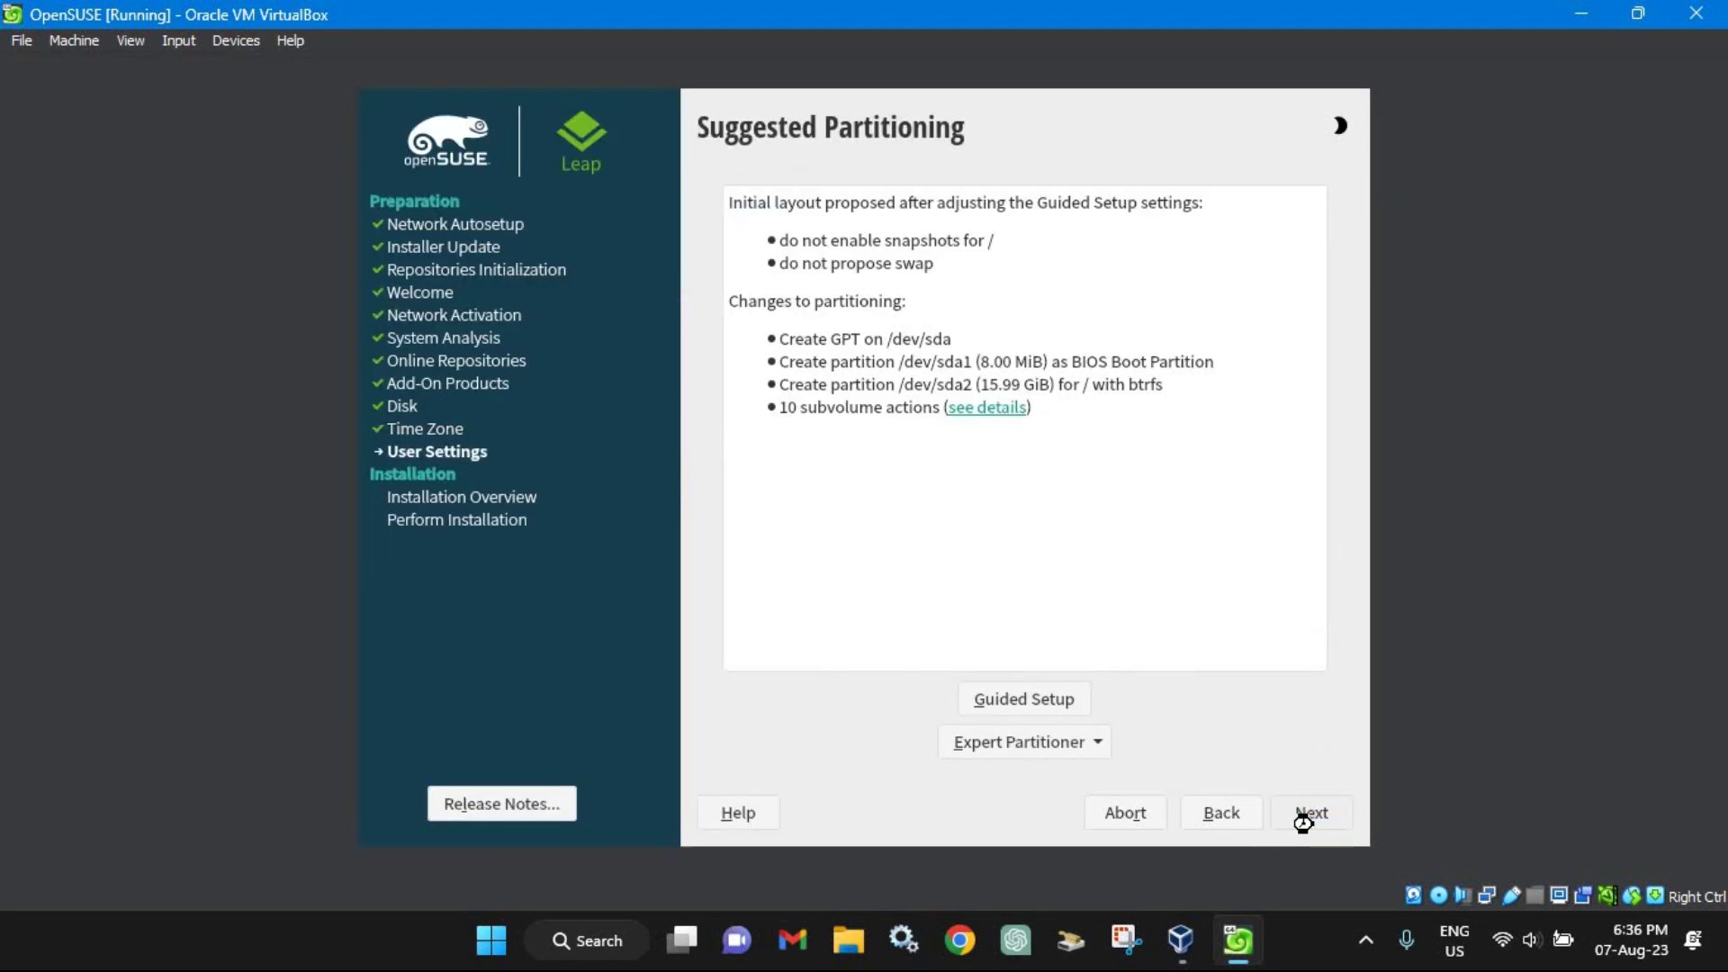
Step: Enter the user's full name and password twice, accepting the too-simple password warning
{"action": "type", "text": "Mark "}
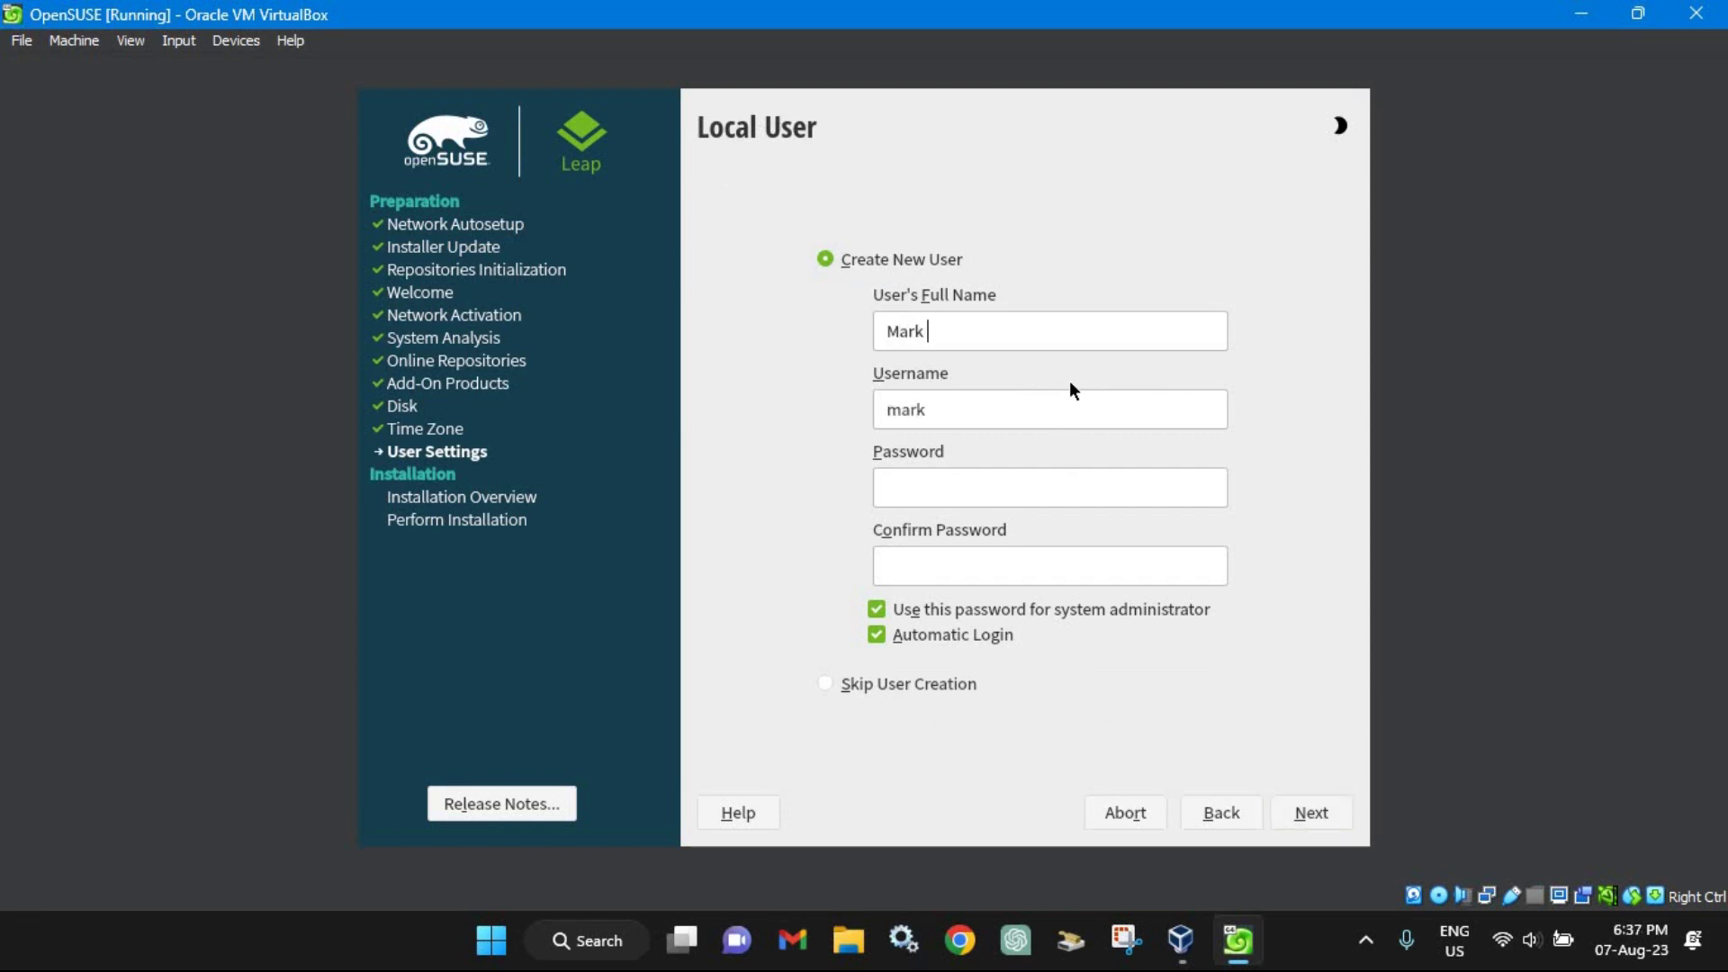
{"action": "type", "text": "Vincent Bandibas"}
{"action": "key", "text": "Tab"}
{"action": "key", "text": "Tab"}
{"action": "type", "text": "****"}
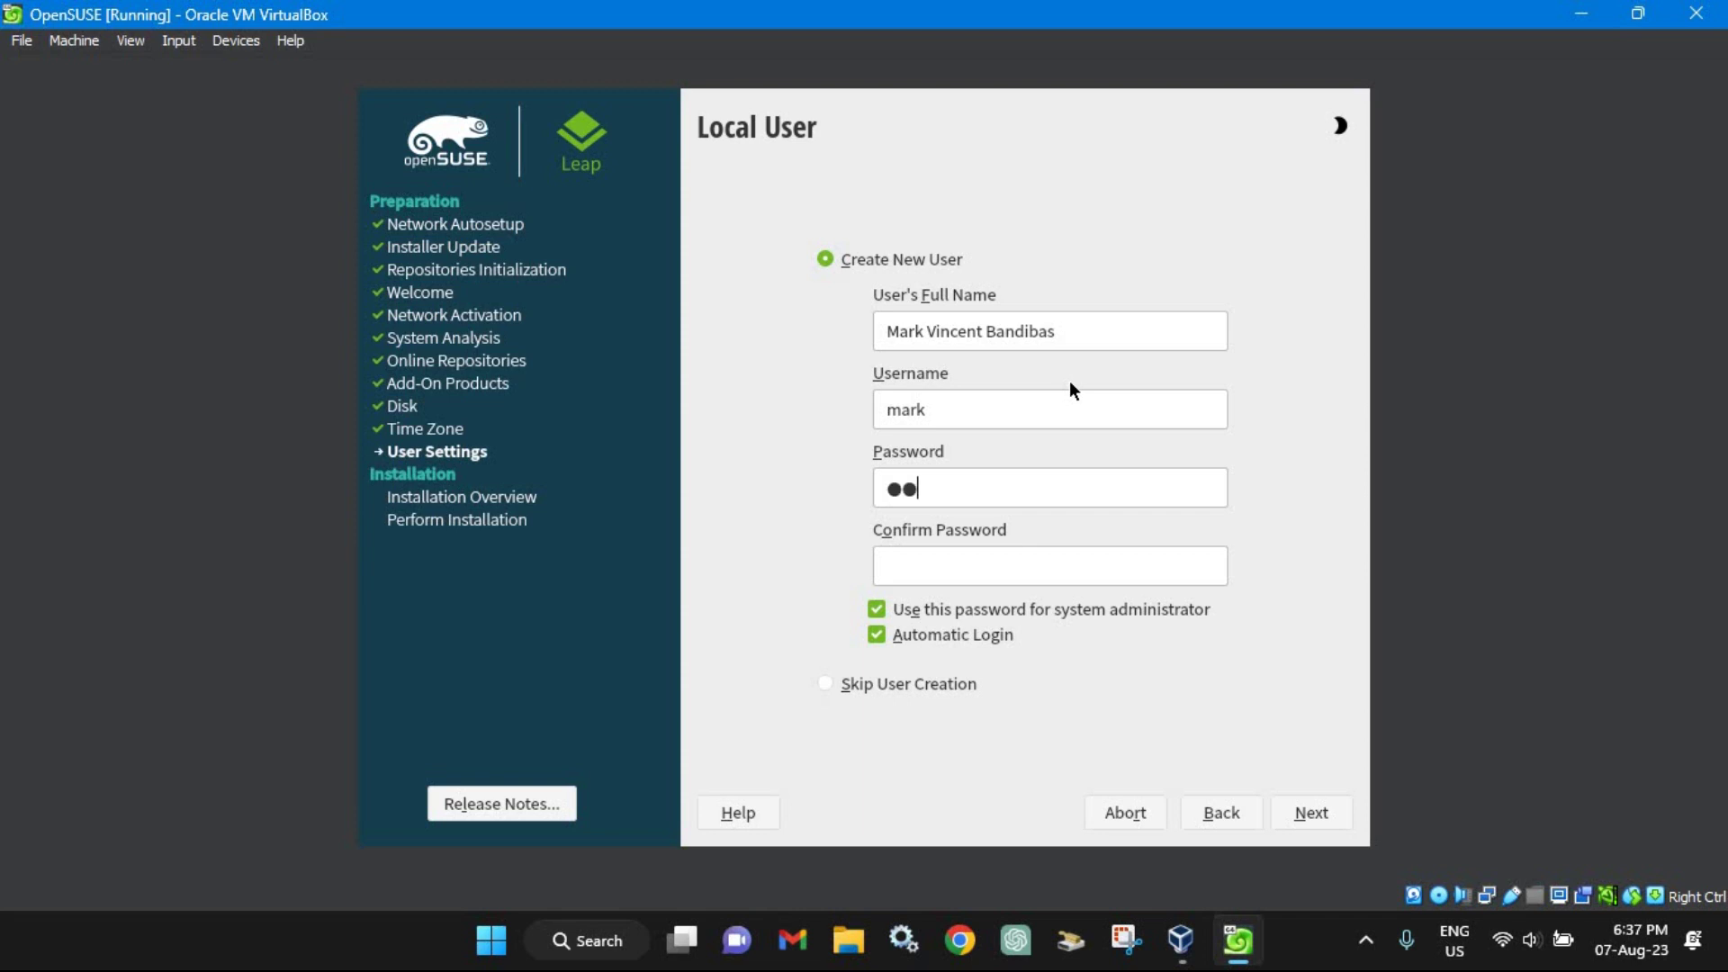
{"action": "key", "text": "Tab"}
{"action": "type", "text": "****"}
{"action": "left_click", "coordinate": [1292, 802]}
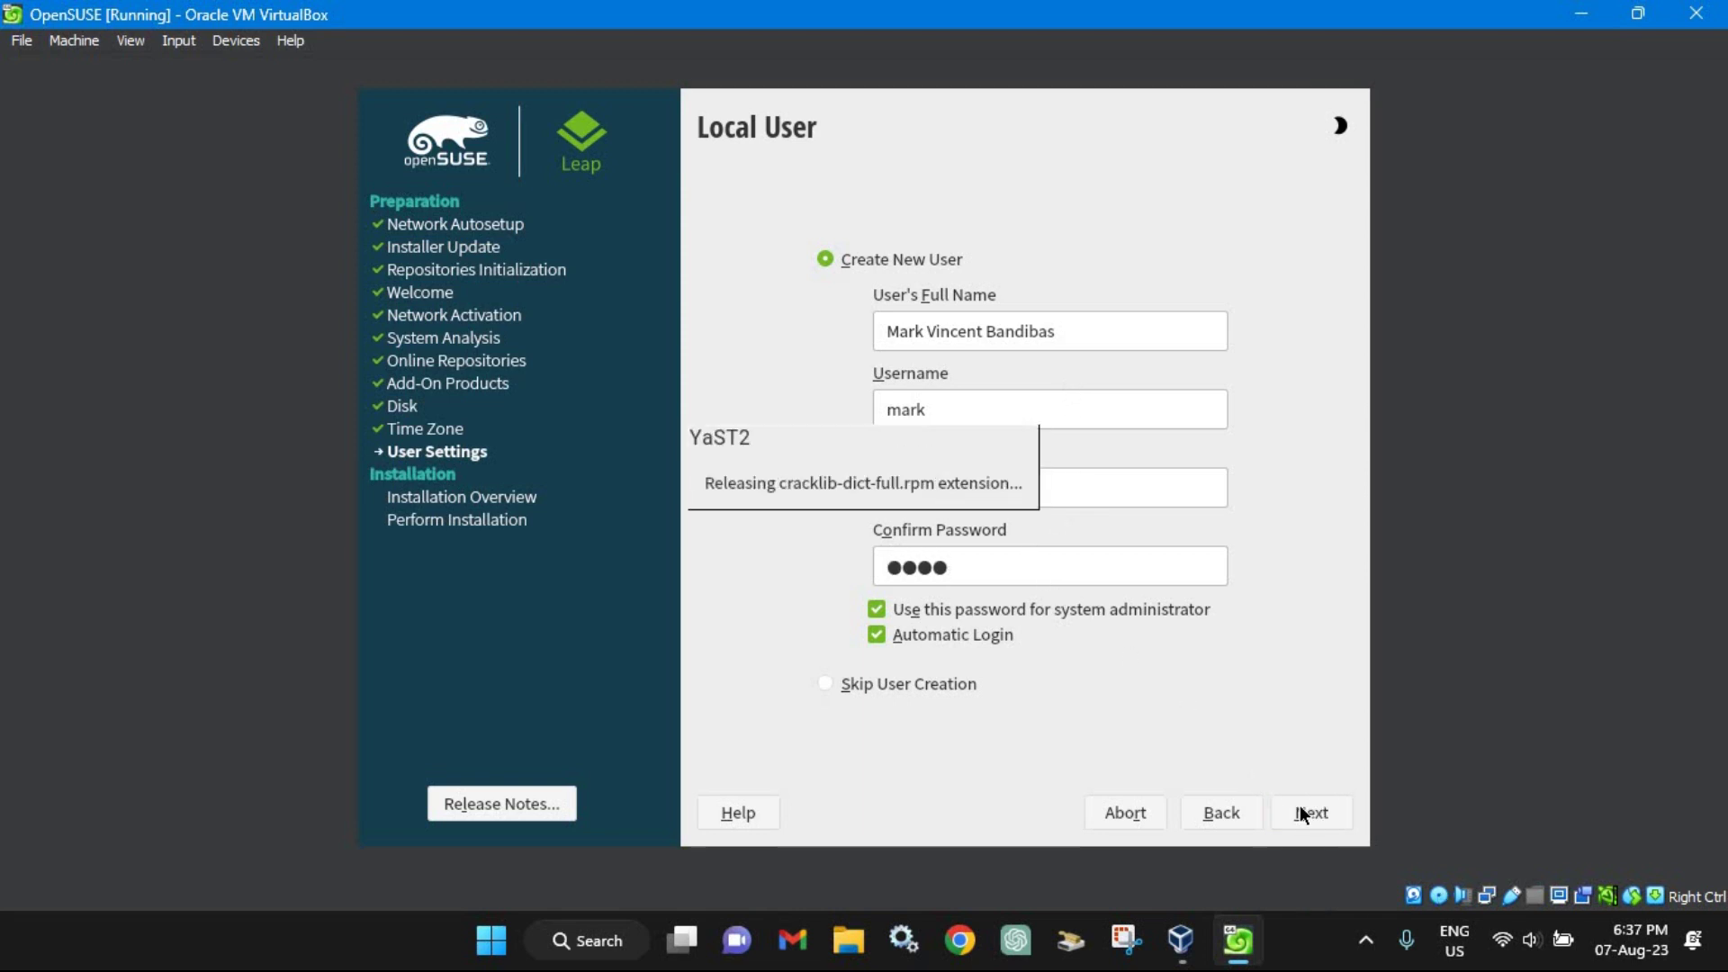
{"action": "left_click", "coordinate": [792, 580]}
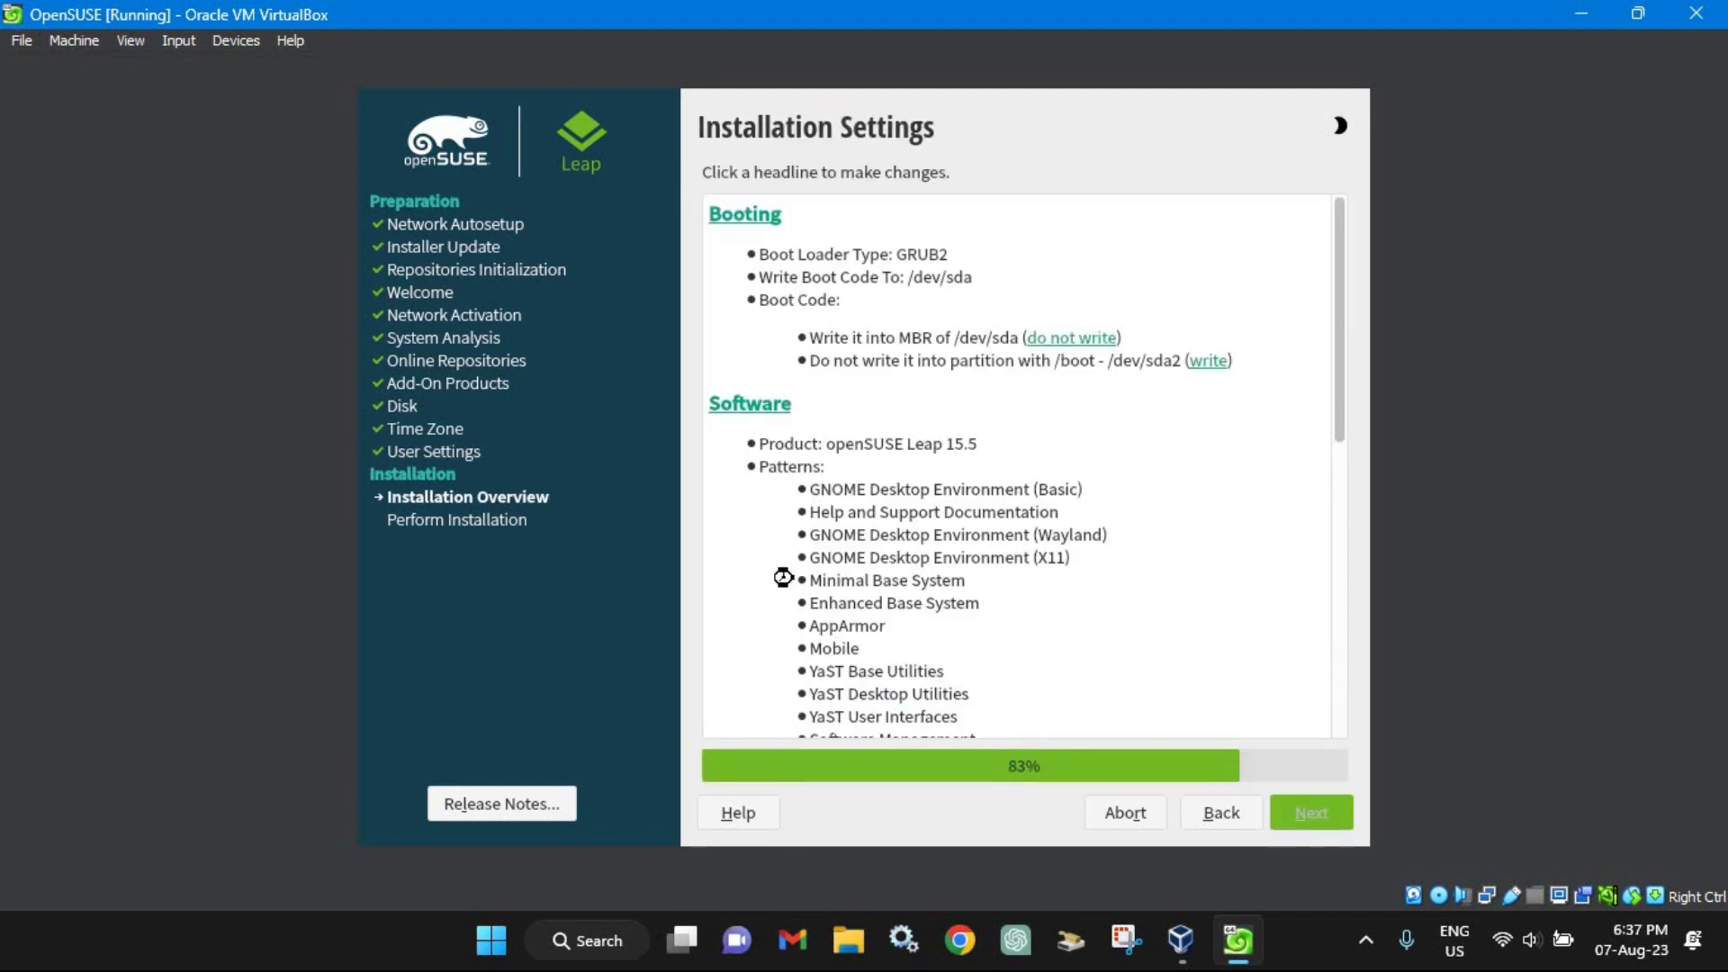
Step: Review the Installation Settings summary and confirm installing openSUSE Leap 15.5 to disk
{"action": "left_click_drag", "start_coordinate": [1338, 348], "coordinate": [1354, 660]}
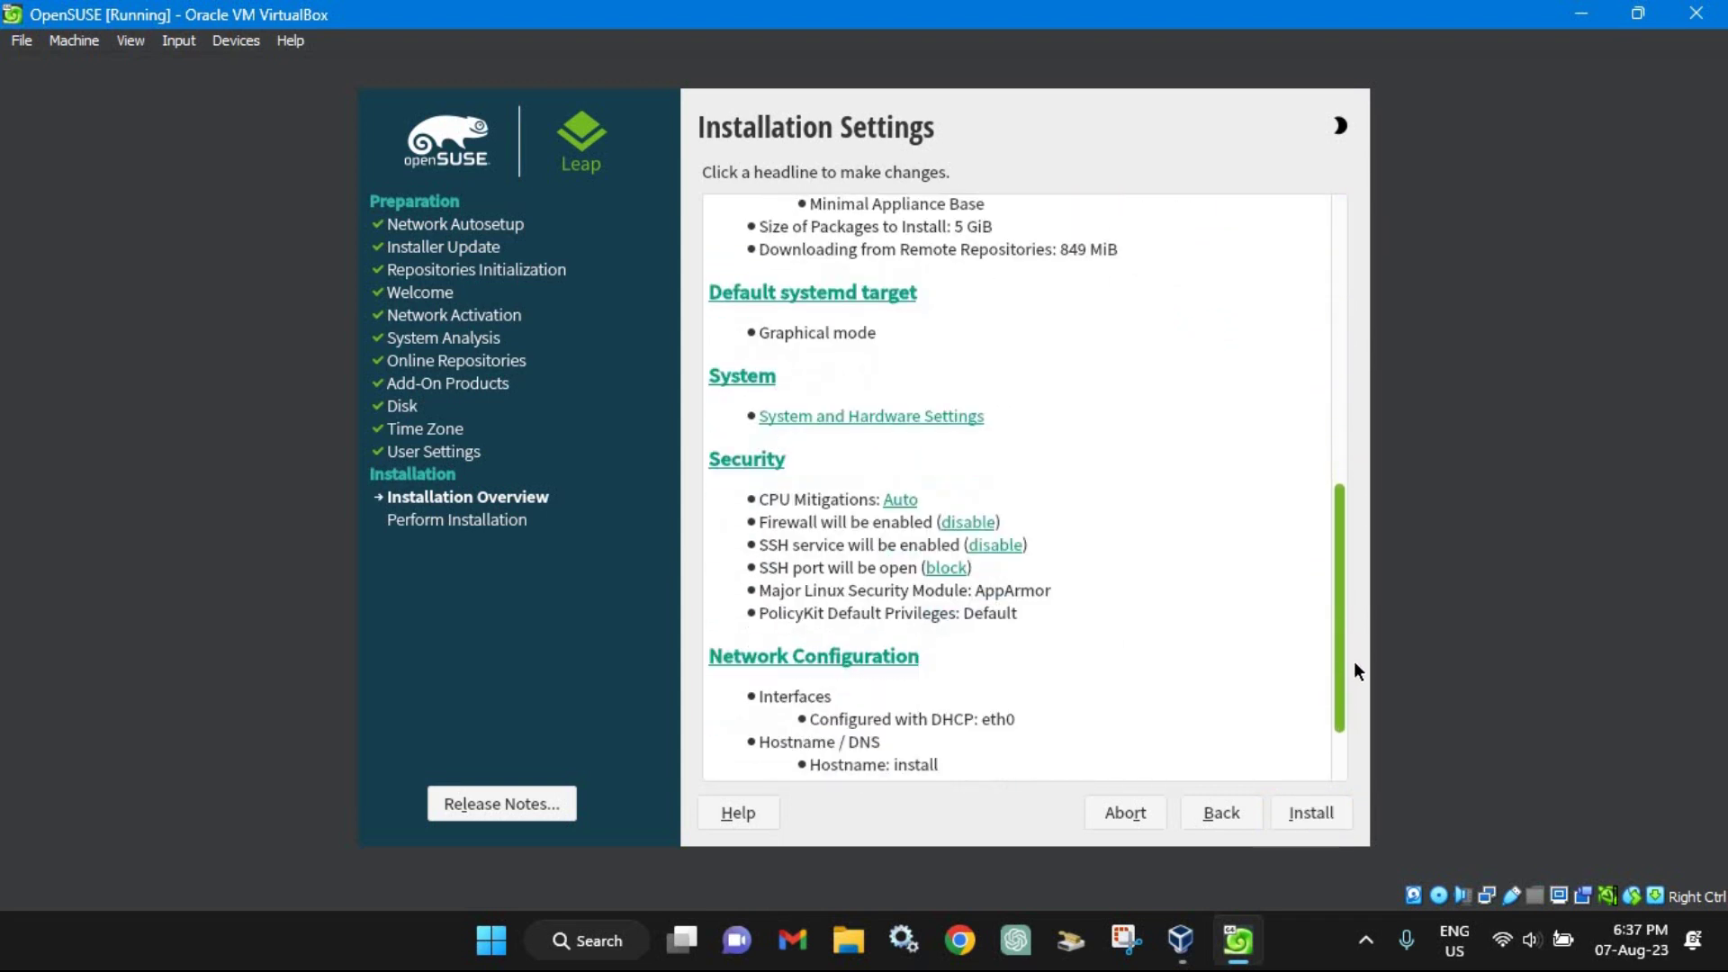
{"action": "left_click", "coordinate": [1315, 817]}
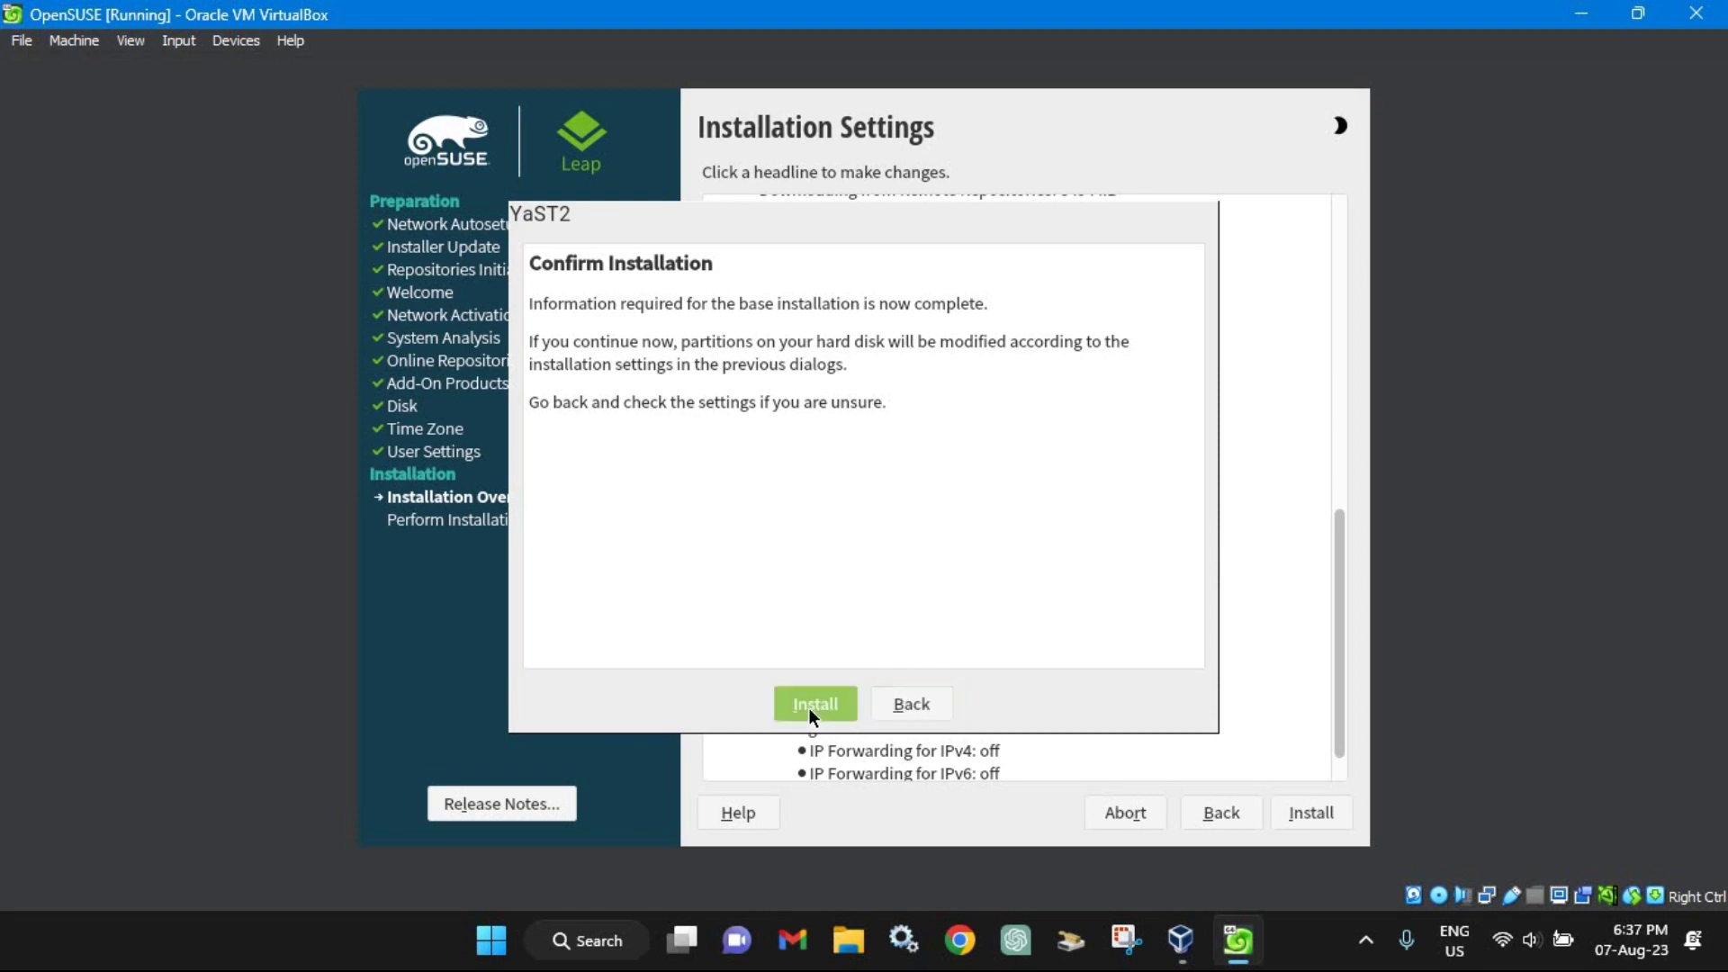
{"action": "left_click", "coordinate": [811, 708]}
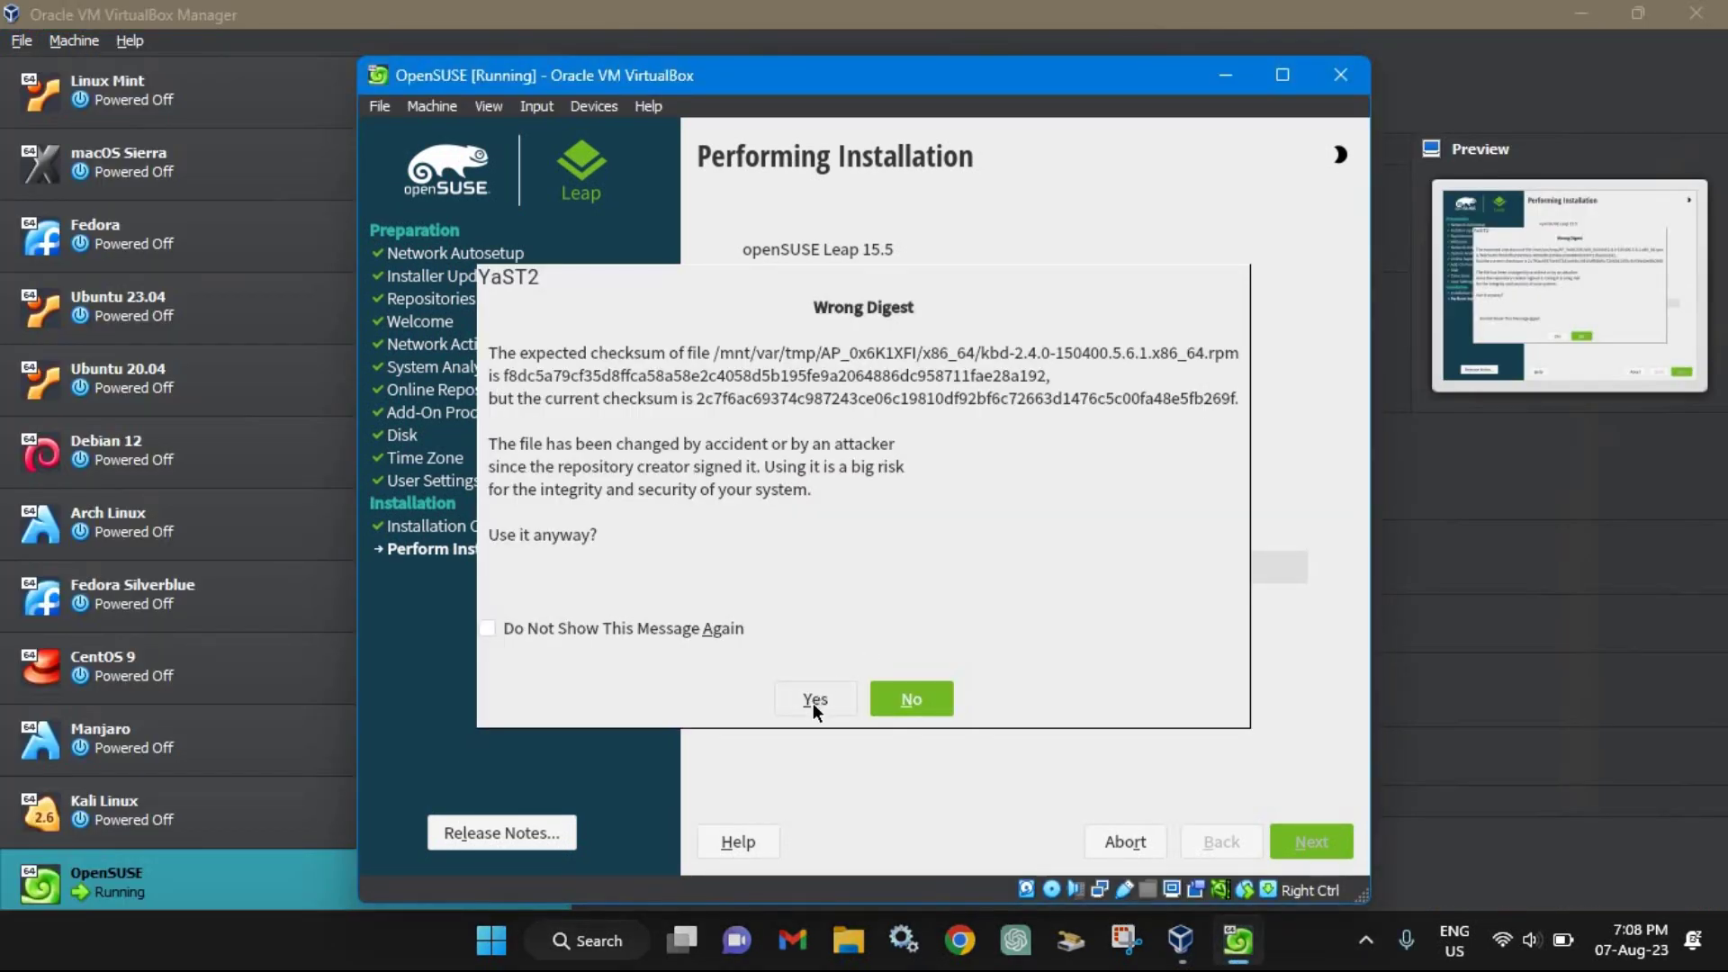
Step: Accept the wrong digest, retry the kbd package three times, then ignore it
{"action": "left_click", "coordinate": [814, 701]}
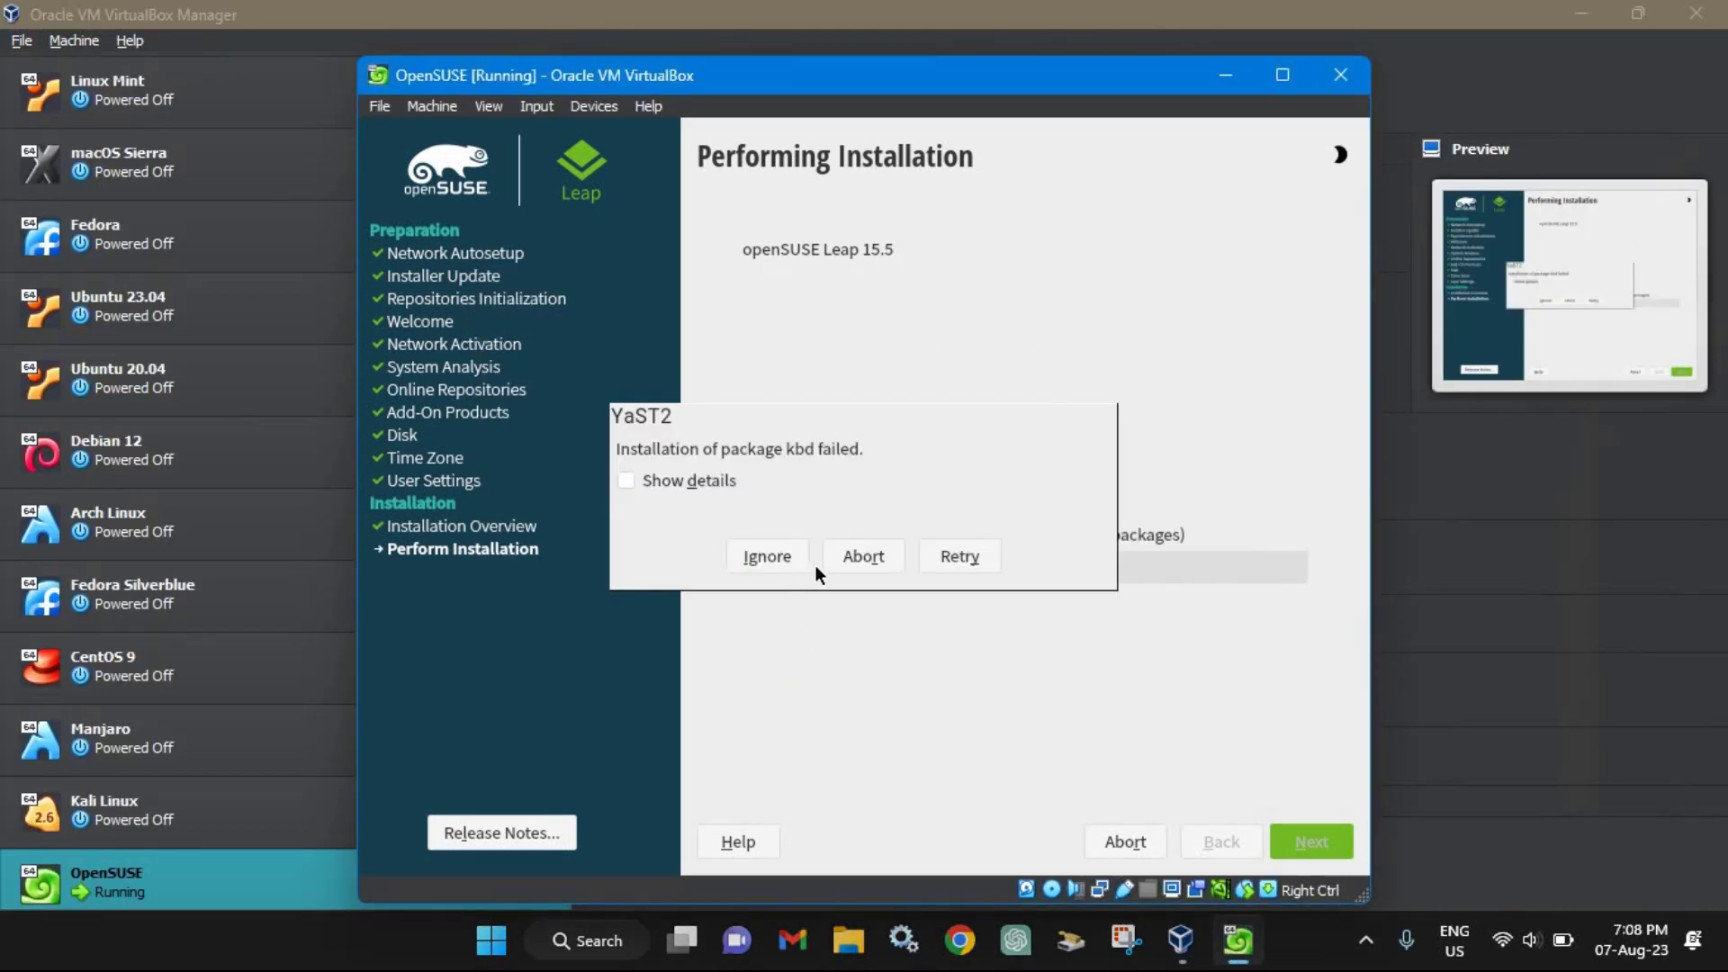
{"action": "left_click", "coordinate": [954, 554]}
{"action": "left_click", "coordinate": [955, 553]}
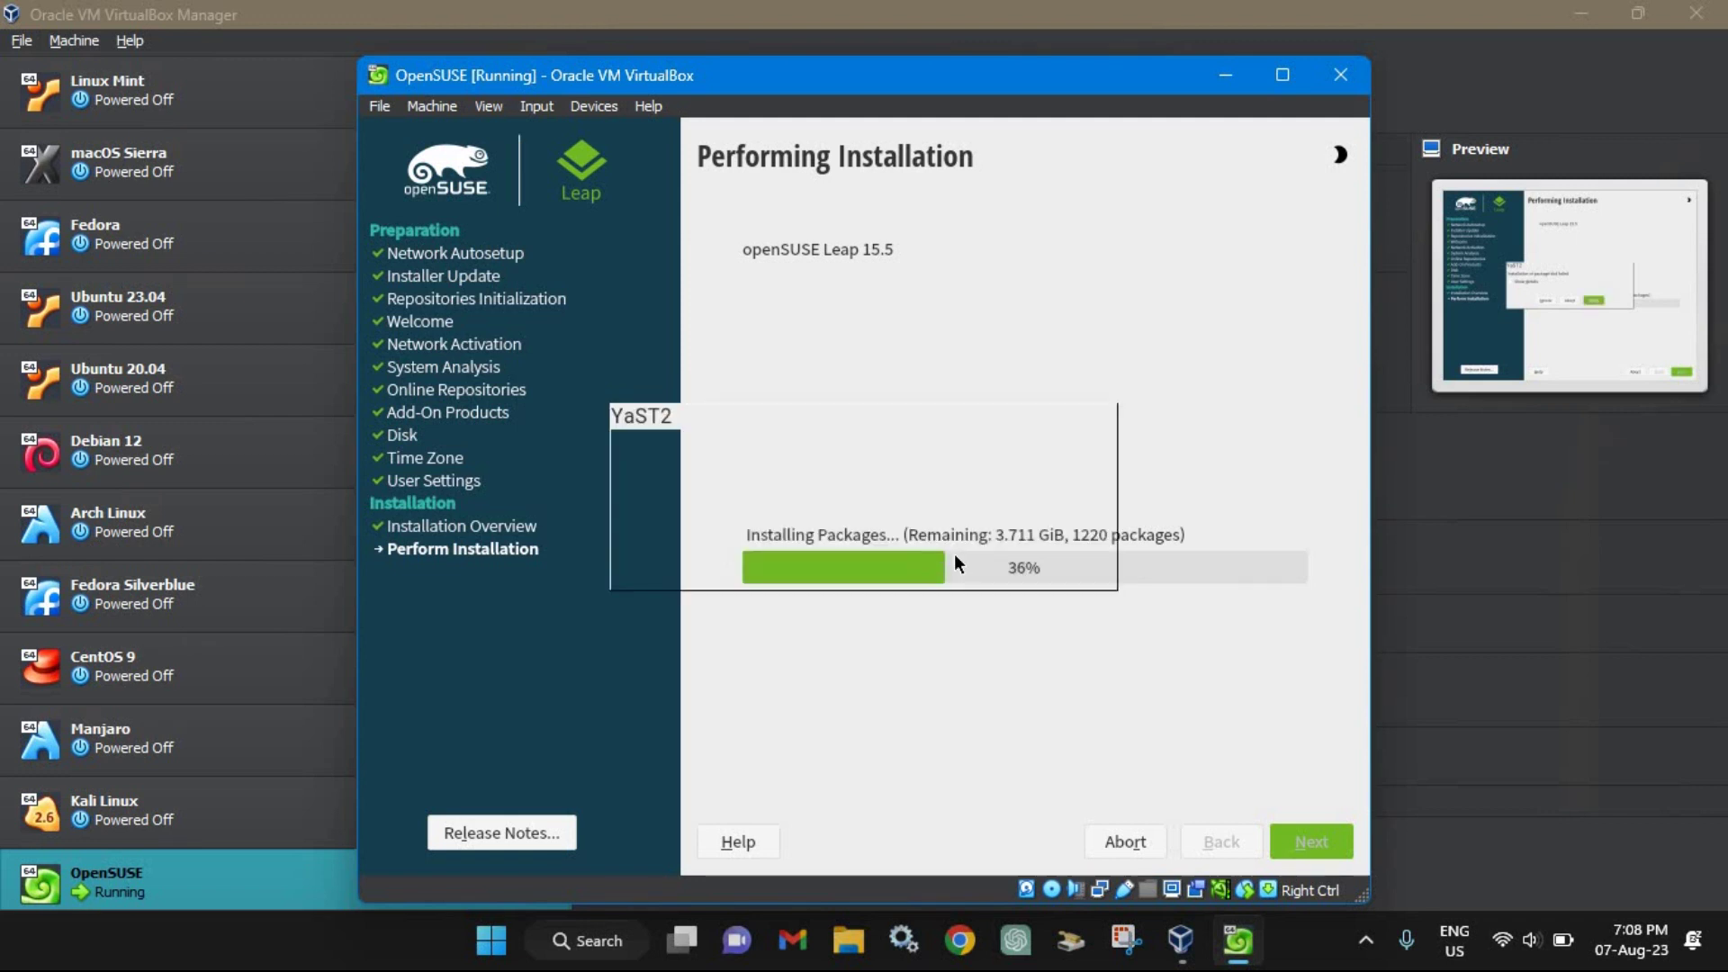
{"action": "left_click", "coordinate": [954, 554]}
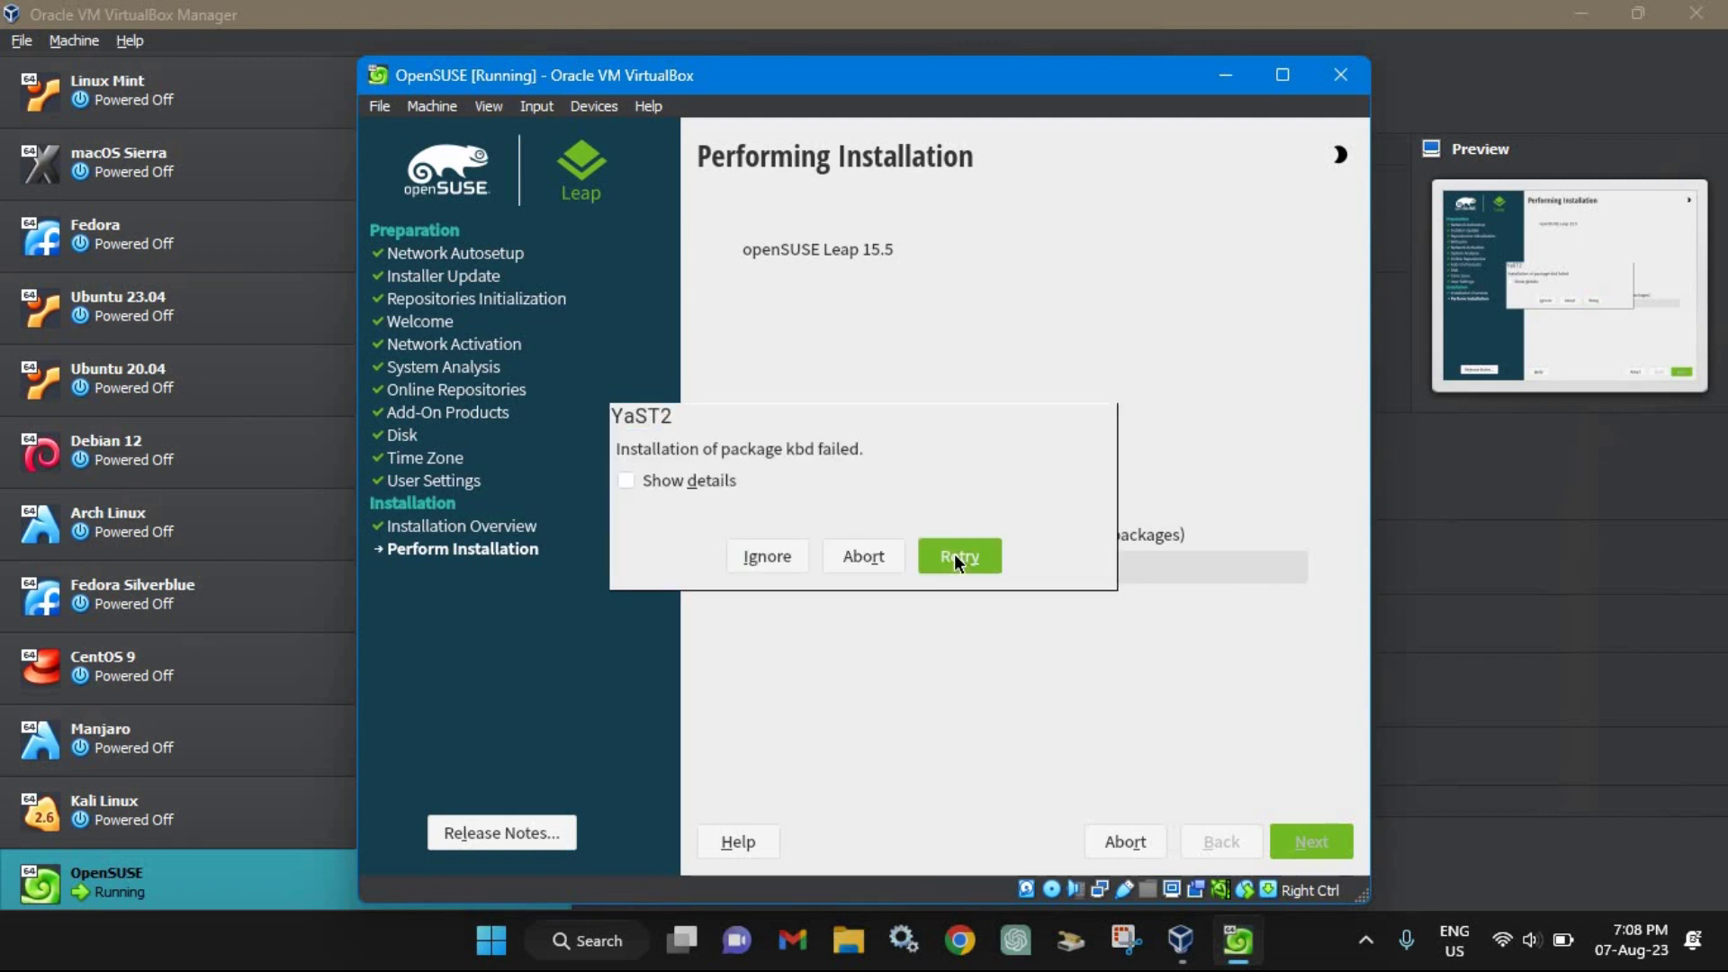
{"action": "left_click", "coordinate": [760, 556]}
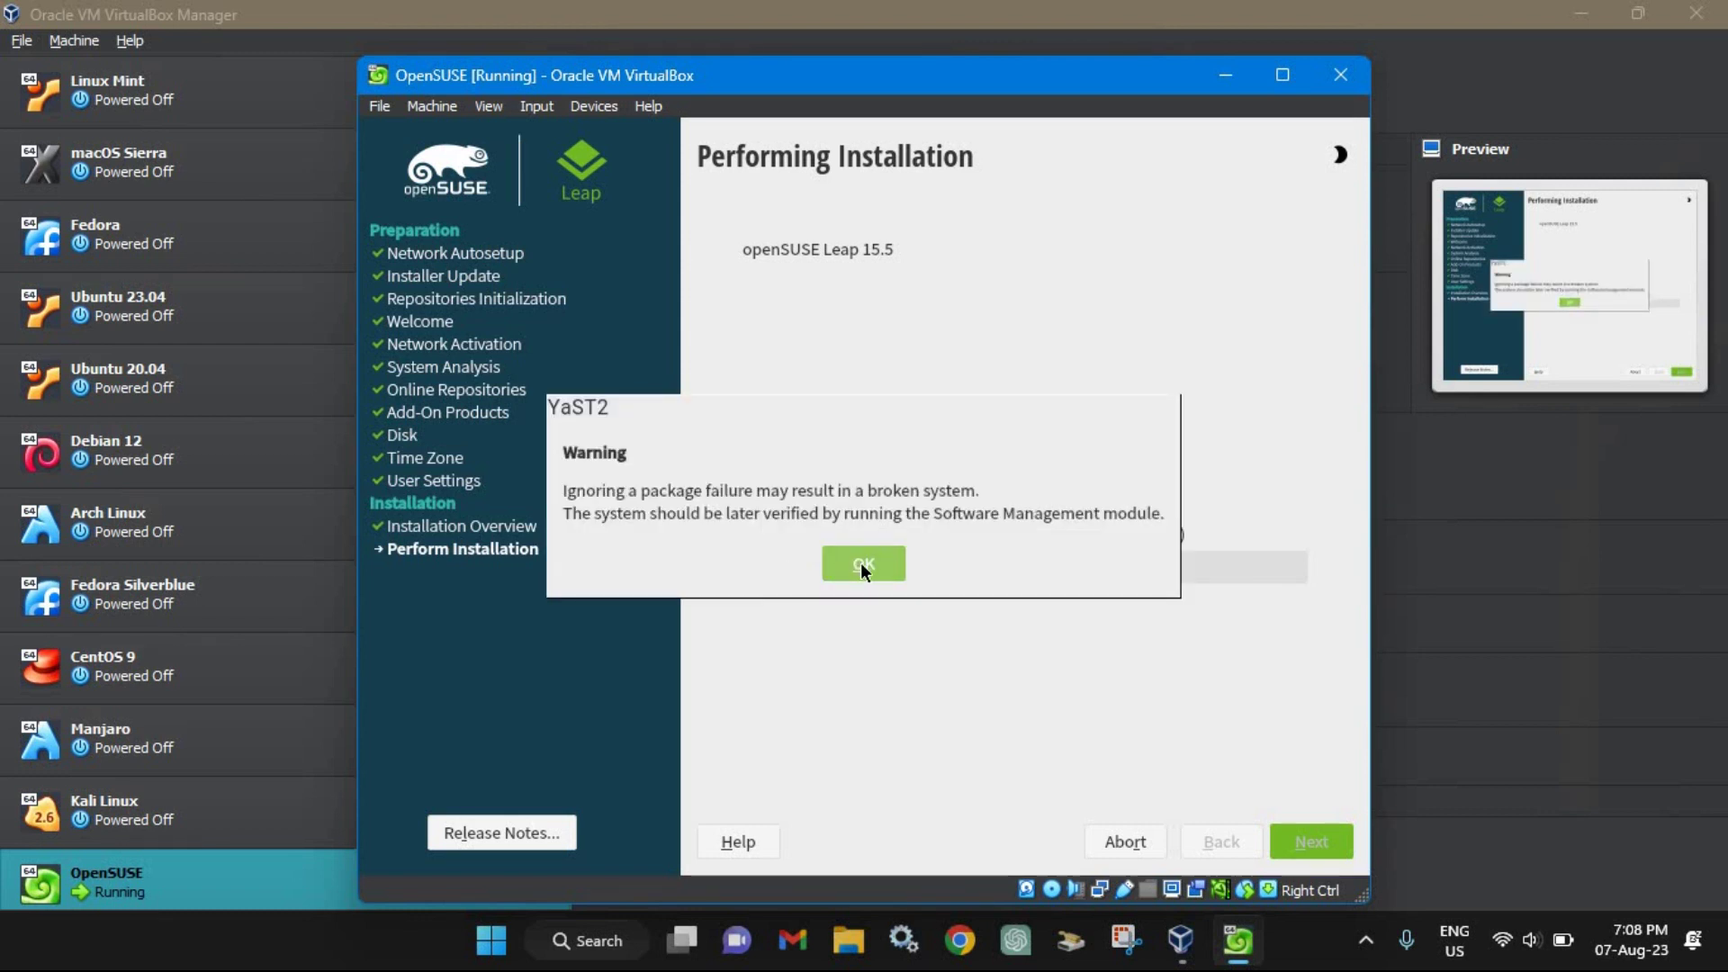
{"action": "left_click", "coordinate": [860, 564]}
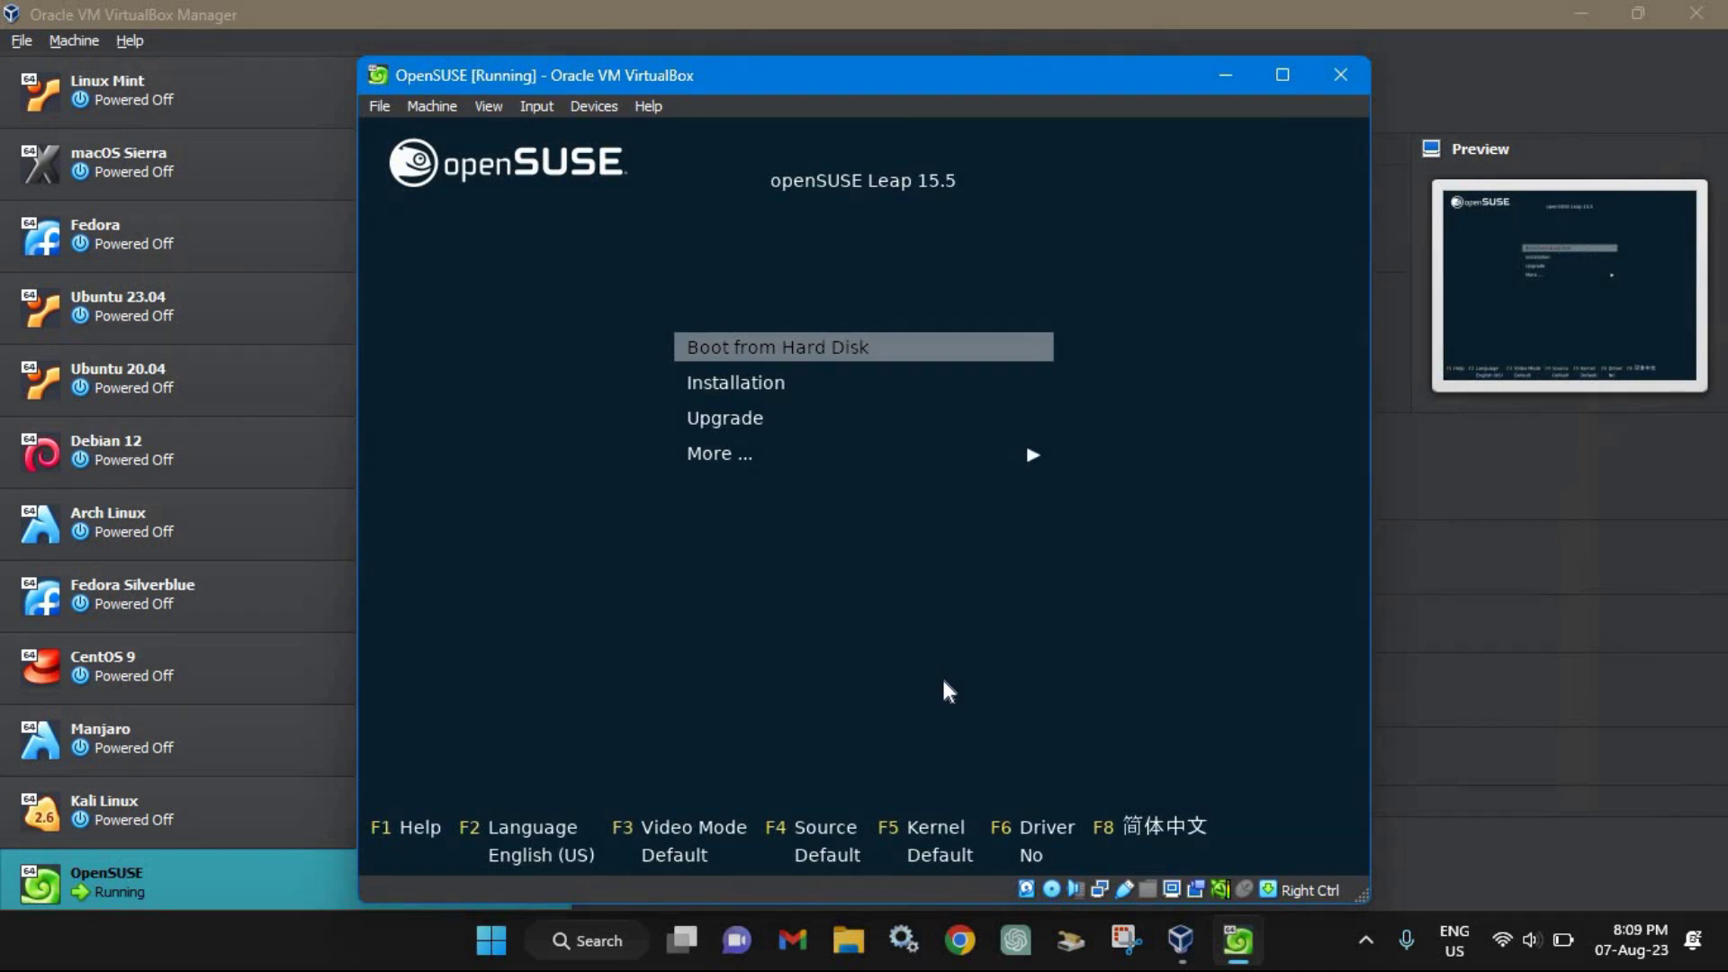
Step: Choose Boot from Hard Disk in the openSUSE boot menu
{"action": "key", "text": "Return"}
{"action": "key", "text": "Return"}
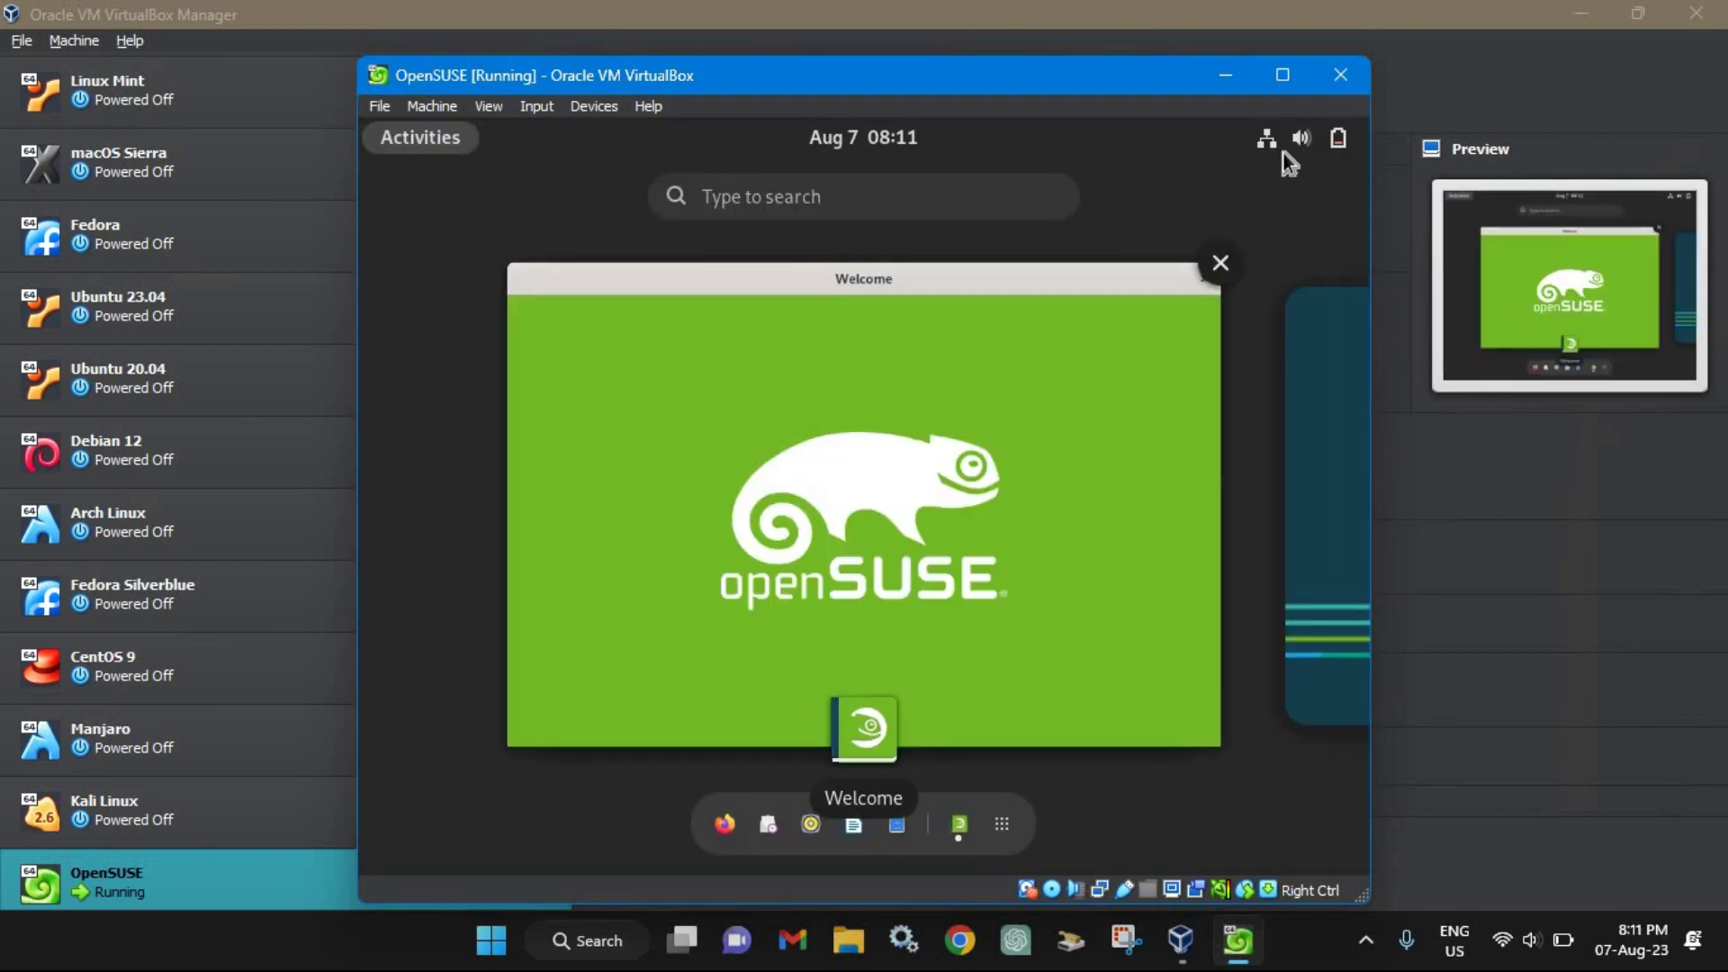
Step: Maximize the openSUSE Leap 15.5 VM window and dismiss the Welcome window to reveal the GNOME desktop
{"action": "left_click", "coordinate": [1282, 74]}
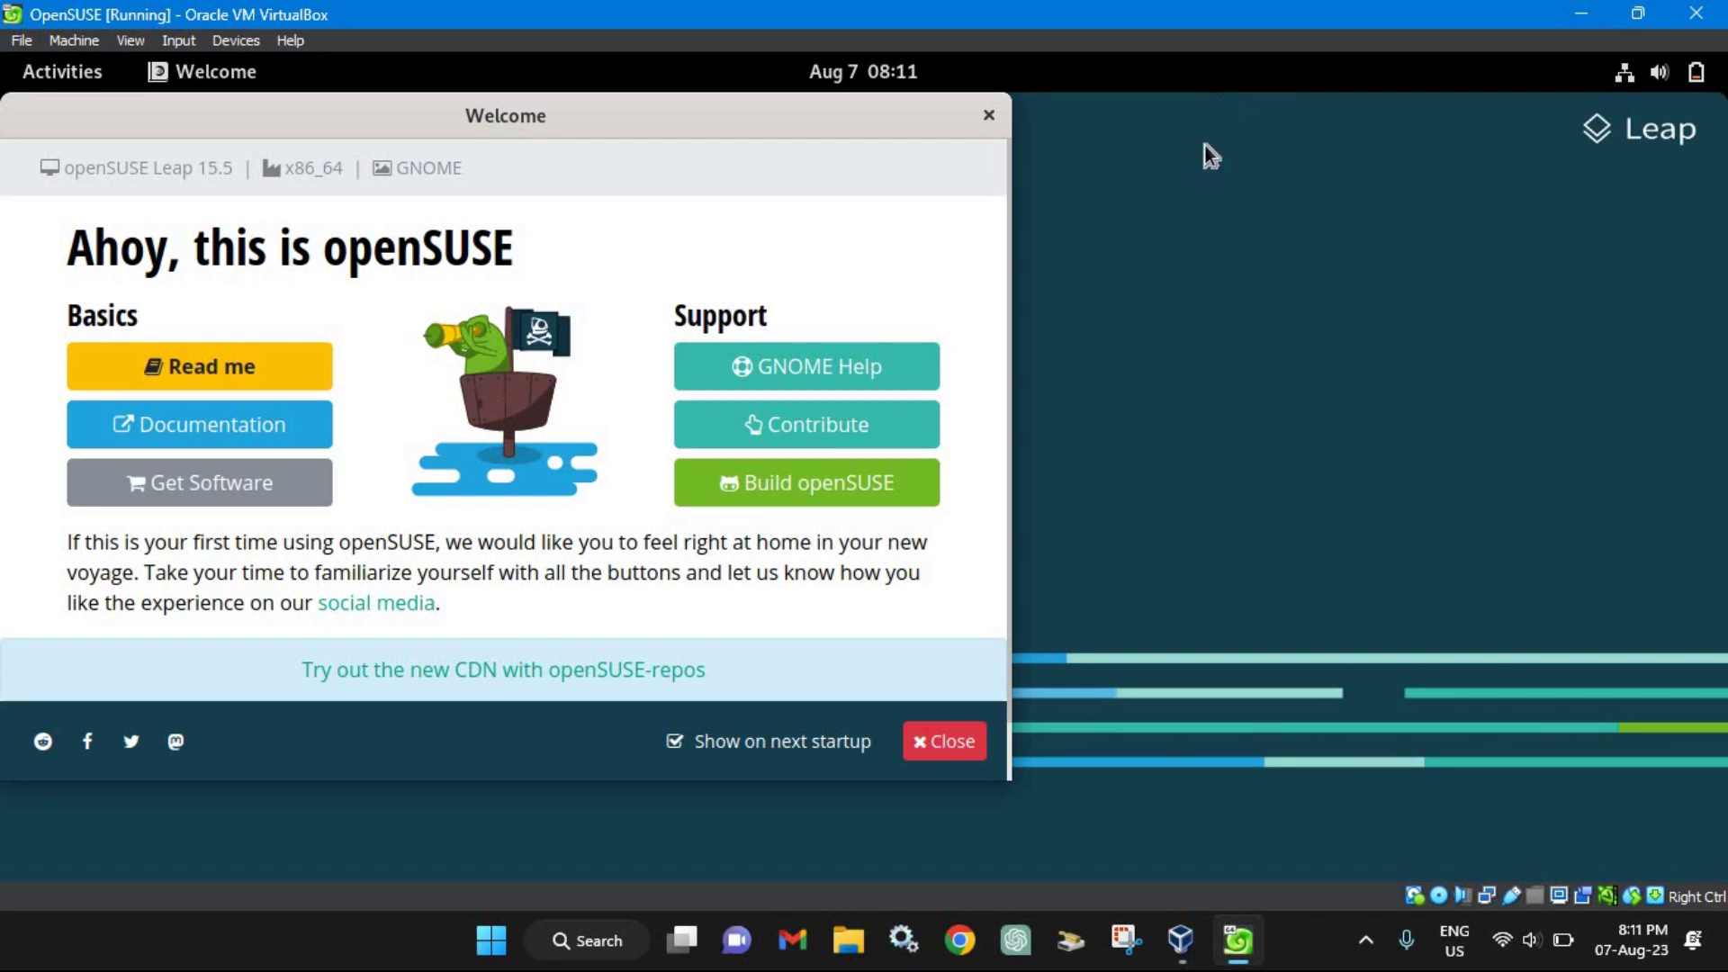
{"action": "left_click", "coordinate": [942, 738]}
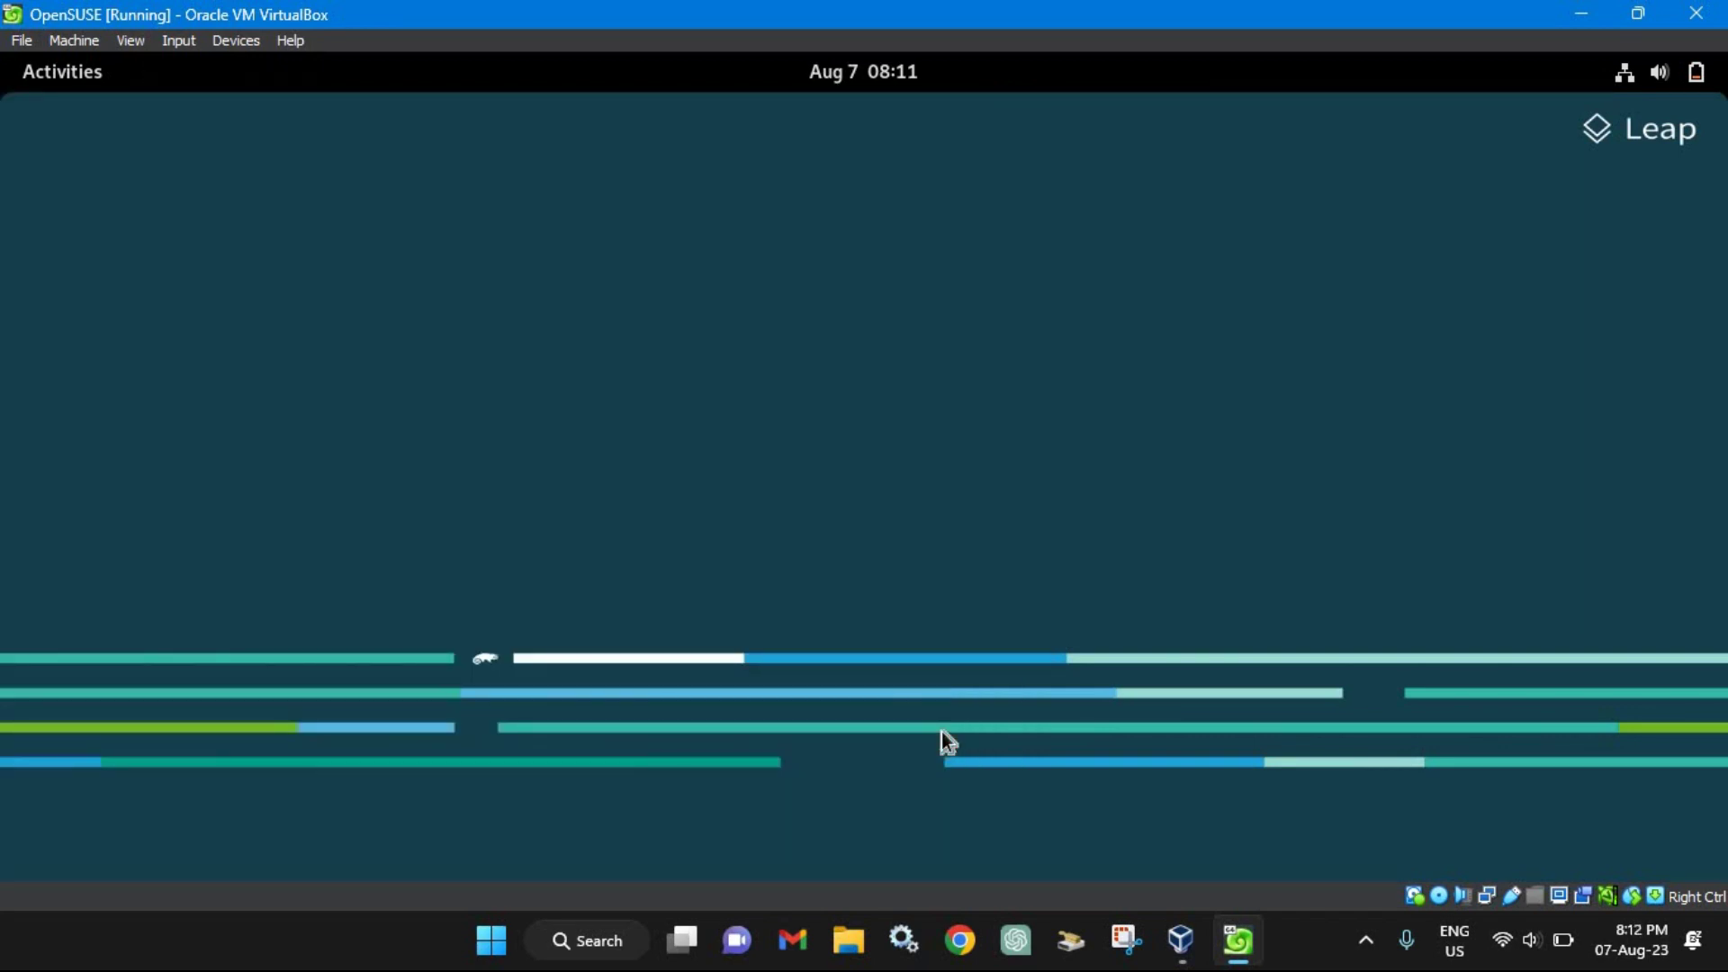